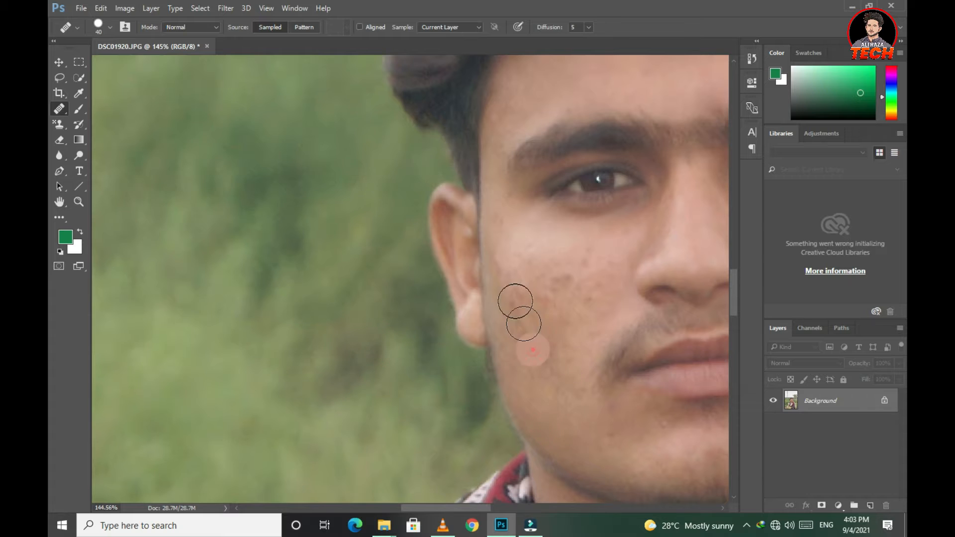
Heal the blemishes on the left cheek, the chin and the left temple with the 40 px Healing Brush
{"action": "left_click_drag", "start_coordinate": [366, 328], "coordinate": [308, 247]}
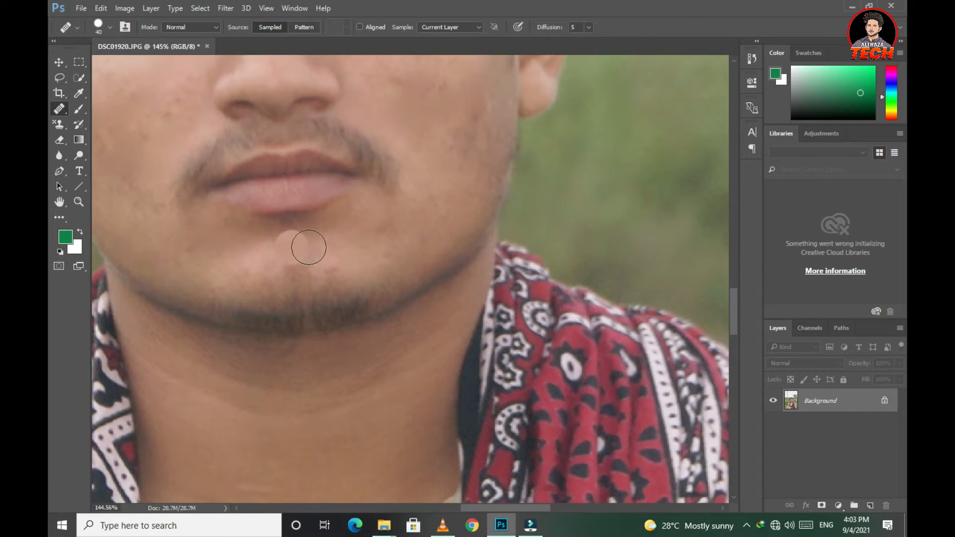
{"action": "left_click_drag", "start_coordinate": [387, 238], "coordinate": [666, 438]}
{"action": "left_click_drag", "start_coordinate": [448, 332], "coordinate": [476, 448]}
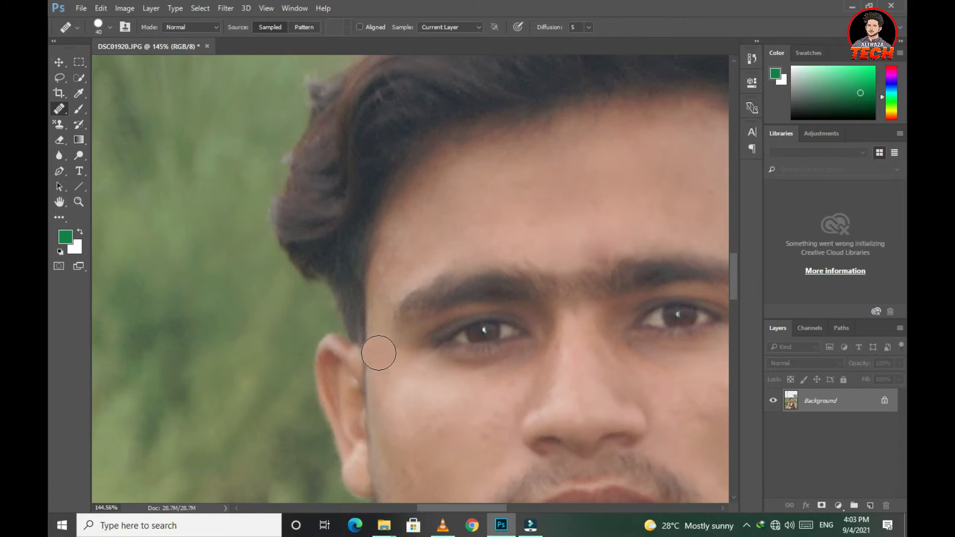
{"action": "left_click_drag", "start_coordinate": [587, 262], "coordinate": [290, 94]}
{"action": "left_click_drag", "start_coordinate": [300, 221], "coordinate": [374, 269]}
Heal the remaining spots on both cheeks and around the mouth with the Healing Brush
{"action": "left_click_drag", "start_coordinate": [504, 330], "coordinate": [537, 23]}
{"action": "left_click_drag", "start_coordinate": [430, 151], "coordinate": [449, 437]}
{"action": "left_click_drag", "start_coordinate": [536, 197], "coordinate": [478, 312]}
{"action": "left_click_drag", "start_coordinate": [308, 342], "coordinate": [463, 175]}
{"action": "left_click_drag", "start_coordinate": [477, 272], "coordinate": [455, 223]}
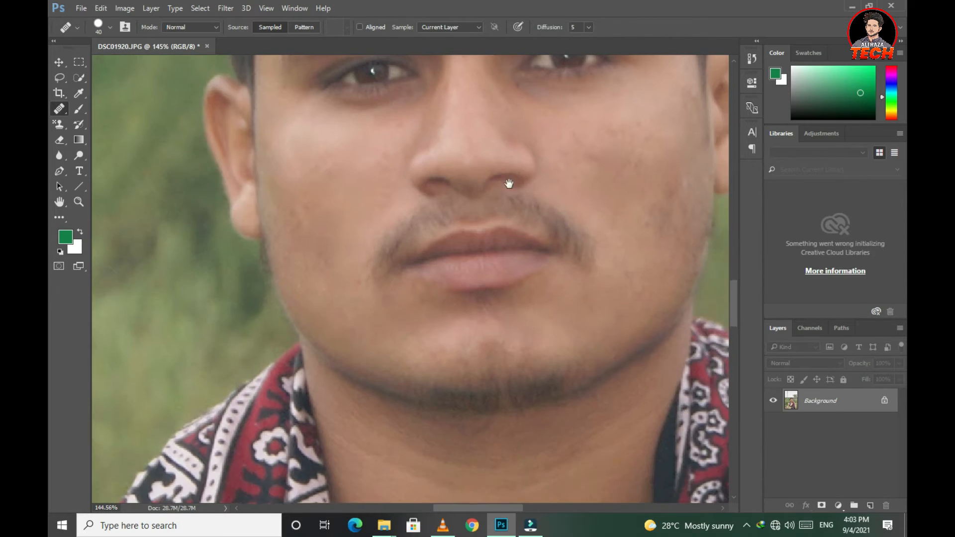
{"action": "left_click_drag", "start_coordinate": [509, 184], "coordinate": [370, 280]}
{"action": "left_click_drag", "start_coordinate": [508, 202], "coordinate": [507, 398]}
Check the neck and shirt, and touch up the spots on the forehead above the eyebrows with the Healing Brush
{"action": "scroll", "coordinate": [497, 403], "scroll_direction": "down", "scroll_amount": 3}
{"action": "left_click_drag", "start_coordinate": [467, 422], "coordinate": [462, 235]}
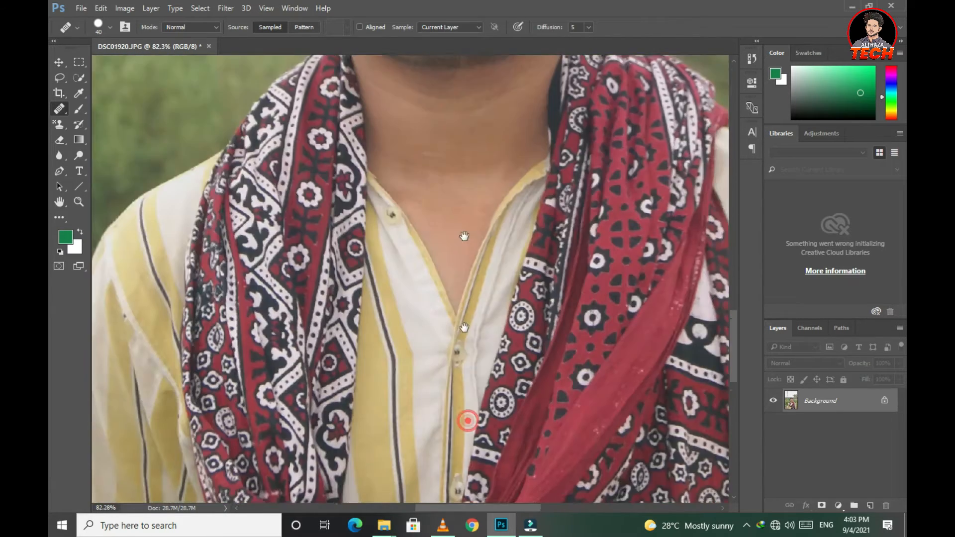
{"action": "scroll", "coordinate": [498, 298], "scroll_direction": "down", "scroll_amount": 3}
{"action": "left_click_drag", "start_coordinate": [520, 310], "coordinate": [484, 392]}
{"action": "left_click_drag", "start_coordinate": [467, 246], "coordinate": [491, 328]}
{"action": "scroll", "coordinate": [448, 259], "scroll_direction": "up", "scroll_amount": 3}
{"action": "left_click_drag", "start_coordinate": [382, 219], "coordinate": [405, 279]}
{"action": "scroll", "coordinate": [401, 262], "scroll_direction": "up", "scroll_amount": 6}
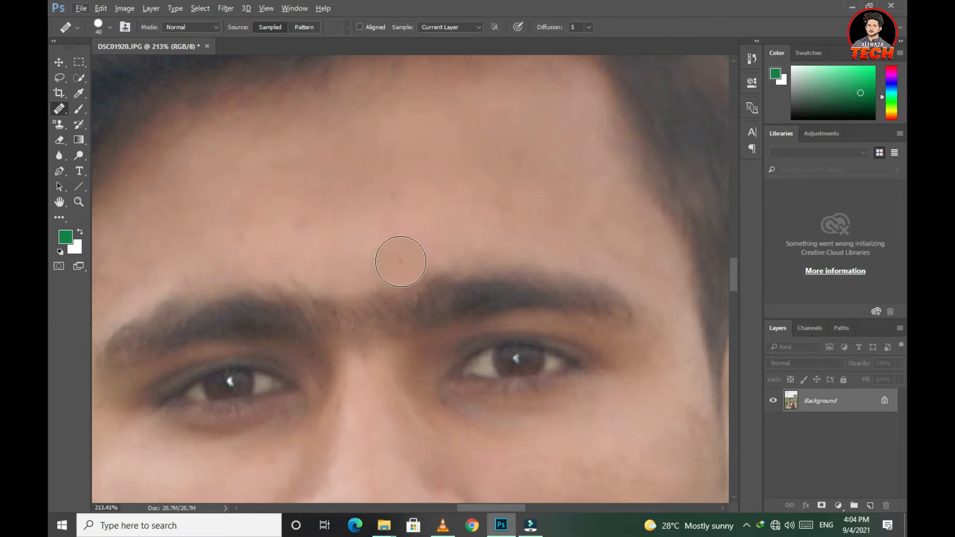
{"action": "scroll", "coordinate": [272, 234], "scroll_direction": "down", "scroll_amount": 5}
{"action": "left_click_drag", "start_coordinate": [270, 244], "coordinate": [337, 189]}
Activate the Blur tool at 50% strength and reduce its brush size to 90 px
{"action": "left_click", "coordinate": [78, 156]}
{"action": "left_click", "coordinate": [79, 110]}
{"action": "left_click", "coordinate": [64, 156]}
{"action": "scroll", "coordinate": [333, 177], "scroll_direction": "up", "scroll_amount": 3}
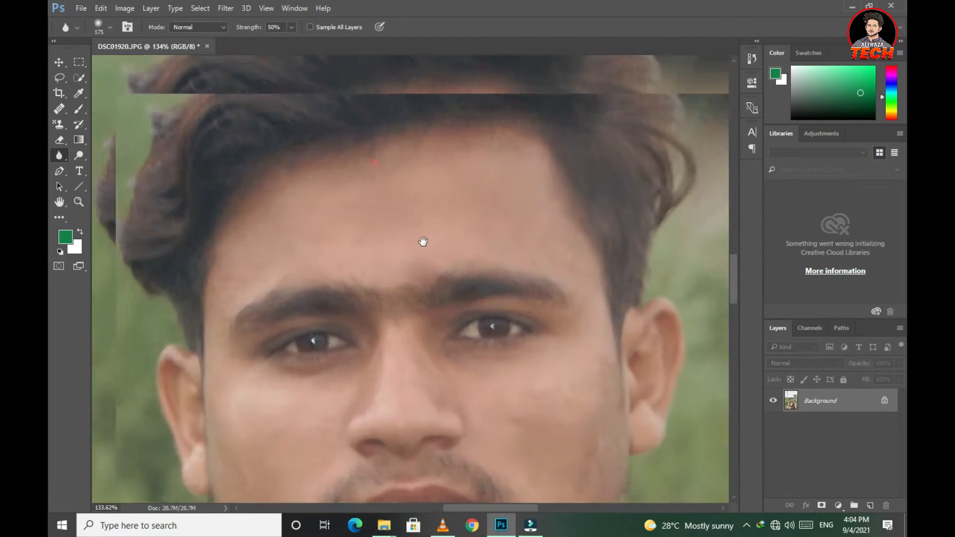
{"action": "key", "text": "bracketleft"}
{"action": "key", "text": "bracketleft"}
{"action": "key", "text": "bracketleft"}
{"action": "key", "text": "bracketleft"}
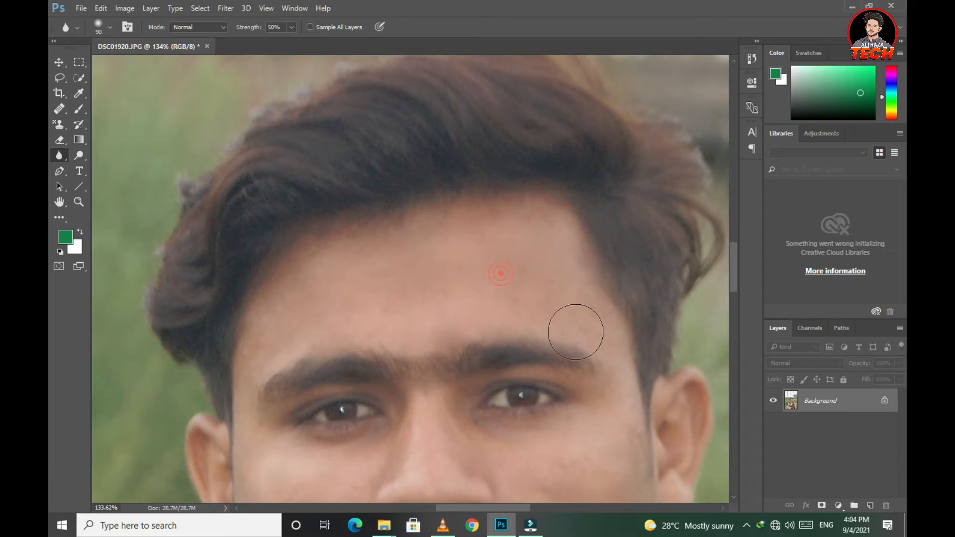
Add a new empty layer above the Background and activate the Mixer Brush tool
{"action": "left_click", "coordinate": [870, 506]}
{"action": "scroll", "coordinate": [61, 172], "scroll_direction": "up", "scroll_amount": 1}
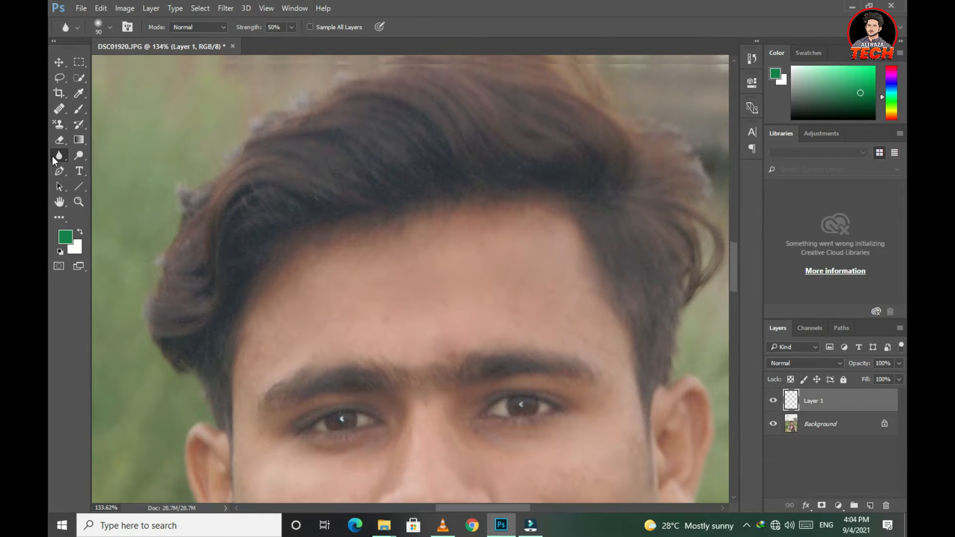
{"action": "right_click", "coordinate": [56, 157]}
{"action": "right_click", "coordinate": [74, 157]}
{"action": "right_click", "coordinate": [62, 172]}
{"action": "right_click", "coordinate": [81, 171]}
{"action": "right_click", "coordinate": [62, 191]}
{"action": "right_click", "coordinate": [61, 203]}
{"action": "right_click", "coordinate": [80, 190]}
{"action": "right_click", "coordinate": [78, 158]}
{"action": "right_click", "coordinate": [61, 139]}
{"action": "right_click", "coordinate": [61, 126]}
{"action": "right_click", "coordinate": [61, 112]}
{"action": "right_click", "coordinate": [80, 125]}
{"action": "right_click", "coordinate": [79, 139]}
{"action": "right_click", "coordinate": [78, 109]}
{"action": "left_click", "coordinate": [120, 143]}
Try to blend the skin of the forehead and cheeks on the empty layer with the Mixer Brush
{"action": "scroll", "coordinate": [144, 165], "scroll_direction": "down", "scroll_amount": 4}
{"action": "mouse_move", "coordinate": [379, 454]}
{"action": "left_mouse_down"}
{"action": "mouse_move", "coordinate": [418, 273]}
{"action": "mouse_move", "coordinate": [476, 478]}
{"action": "left_mouse_up"}
{"action": "scroll", "coordinate": [424, 314], "scroll_direction": "up", "scroll_amount": 7}
{"action": "key", "text": "bracketright"}
{"action": "key", "text": "bracketright"}
{"action": "key", "text": "bracketright"}
{"action": "key", "text": "bracketright"}
{"action": "key", "text": "bracketright"}
{"action": "key", "text": "bracketright"}
{"action": "key", "text": "bracketright"}
{"action": "key", "text": "bracketright"}
{"action": "key", "text": "bracketright"}
{"action": "key", "text": "bracketright"}
{"action": "key", "text": "bracketright"}
{"action": "left_click", "coordinate": [505, 220], "text": "alt"}
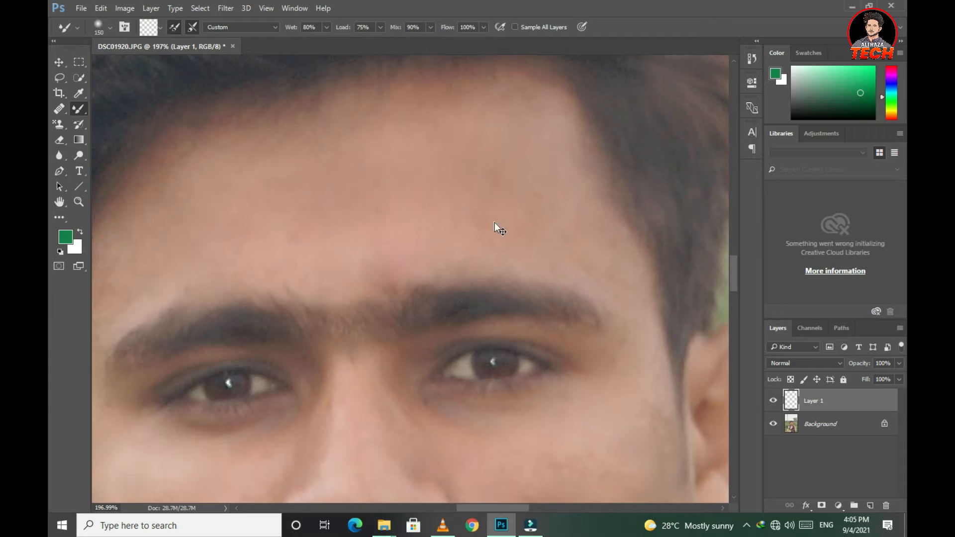
{"action": "scroll", "coordinate": [494, 226], "scroll_direction": "down", "scroll_amount": 2}
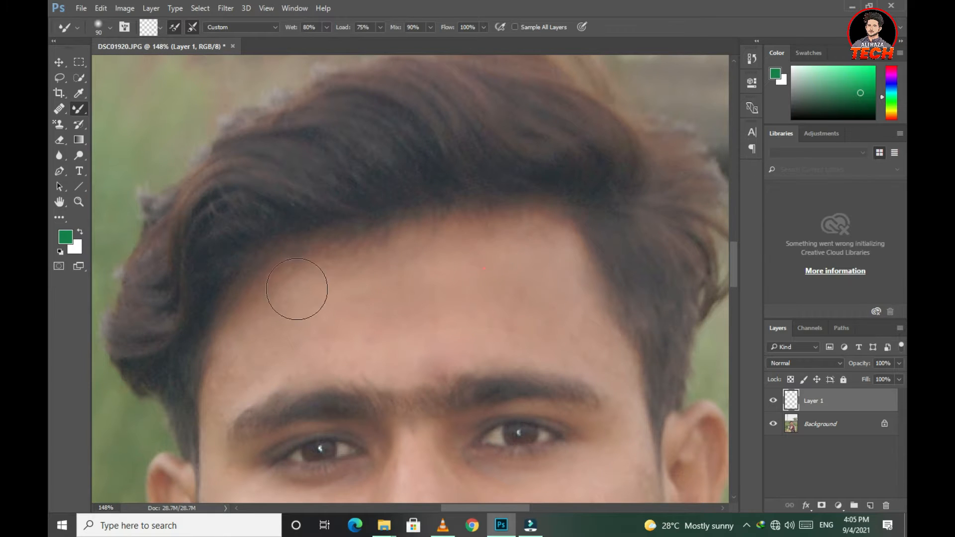
{"action": "mouse_move", "coordinate": [232, 483]}
{"action": "left_mouse_down"}
{"action": "mouse_move", "coordinate": [341, 332]}
{"action": "mouse_move", "coordinate": [330, 209]}
{"action": "left_mouse_up"}
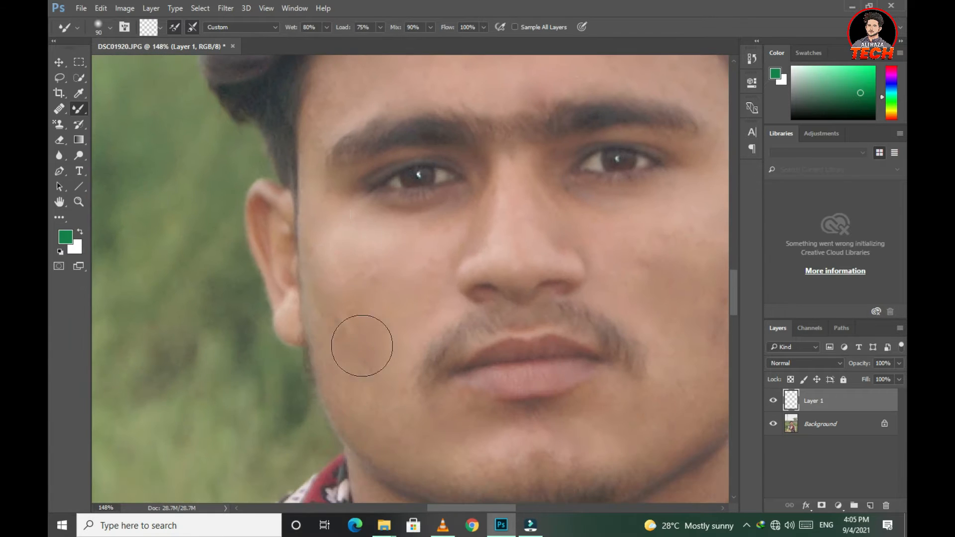
{"action": "left_click_drag", "start_coordinate": [513, 243], "coordinate": [349, 219]}
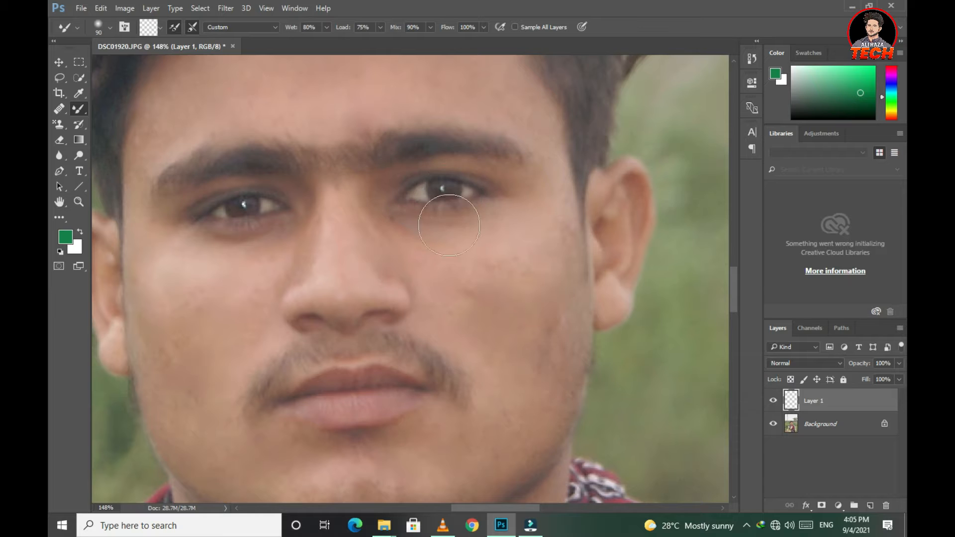
Make the Background layer active and smooth the skin of the cheeks and chin with the 90 px Mixer Brush
{"action": "key", "text": "alt+bracketleft"}
{"action": "mouse_move", "coordinate": [537, 309]}
{"action": "left_mouse_down"}
{"action": "mouse_move", "coordinate": [538, 213]}
{"action": "mouse_move", "coordinate": [508, 363]}
{"action": "mouse_move", "coordinate": [644, 218]}
{"action": "left_mouse_up"}
{"action": "mouse_move", "coordinate": [335, 219]}
{"action": "left_mouse_down"}
{"action": "mouse_move", "coordinate": [335, 203]}
{"action": "mouse_move", "coordinate": [349, 344]}
{"action": "mouse_move", "coordinate": [289, 172]}
{"action": "left_mouse_up"}
{"action": "left_click_drag", "start_coordinate": [298, 347], "coordinate": [262, 260]}
{"action": "left_click_drag", "start_coordinate": [387, 252], "coordinate": [320, 260]}
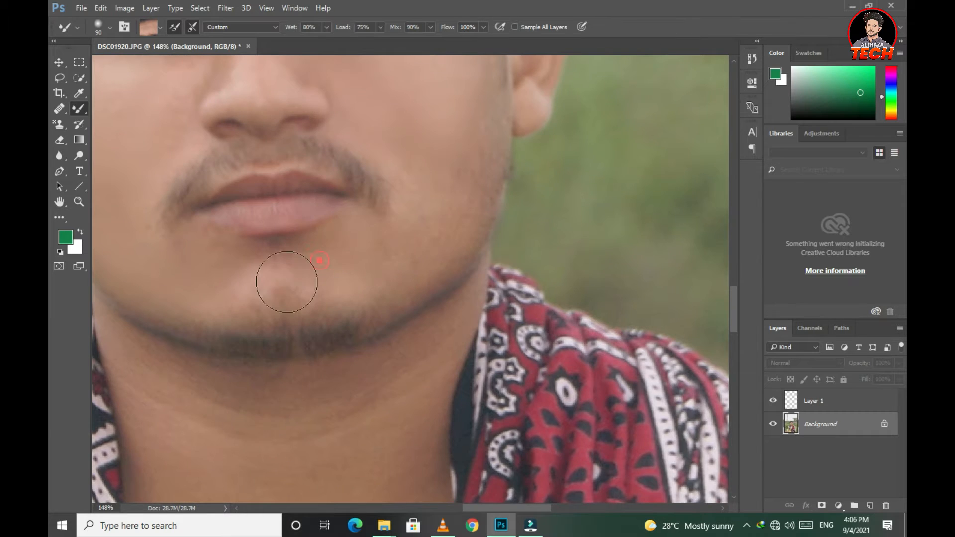
{"action": "left_click_drag", "start_coordinate": [485, 230], "coordinate": [328, 298]}
Reduce the Mixer Brush to 45 px and blend the finer skin areas around the left ear, cheek and nose
{"action": "left_click_drag", "start_coordinate": [316, 215], "coordinate": [477, 328]}
{"action": "left_click_drag", "start_coordinate": [473, 288], "coordinate": [533, 377]}
{"action": "mouse_move", "coordinate": [504, 428]}
{"action": "left_mouse_down"}
{"action": "mouse_move", "coordinate": [603, 399]}
{"action": "mouse_move", "coordinate": [469, 339]}
{"action": "left_mouse_up"}
{"action": "mouse_move", "coordinate": [525, 194]}
{"action": "left_mouse_down"}
{"action": "mouse_move", "coordinate": [506, 335]}
{"action": "mouse_move", "coordinate": [513, 317]}
{"action": "left_mouse_up"}
{"action": "left_click_drag", "start_coordinate": [145, 235], "coordinate": [535, 303]}
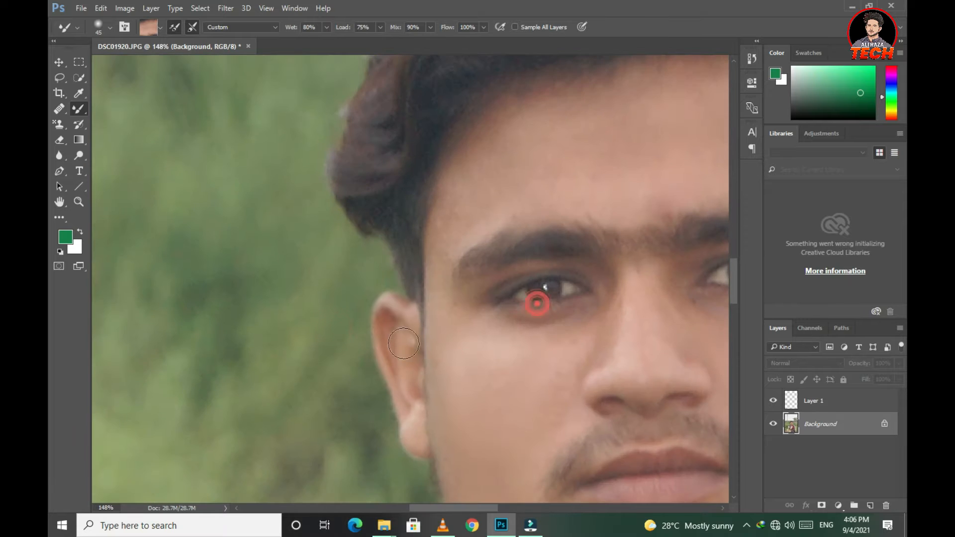
{"action": "left_click_drag", "start_coordinate": [488, 364], "coordinate": [323, 279]}
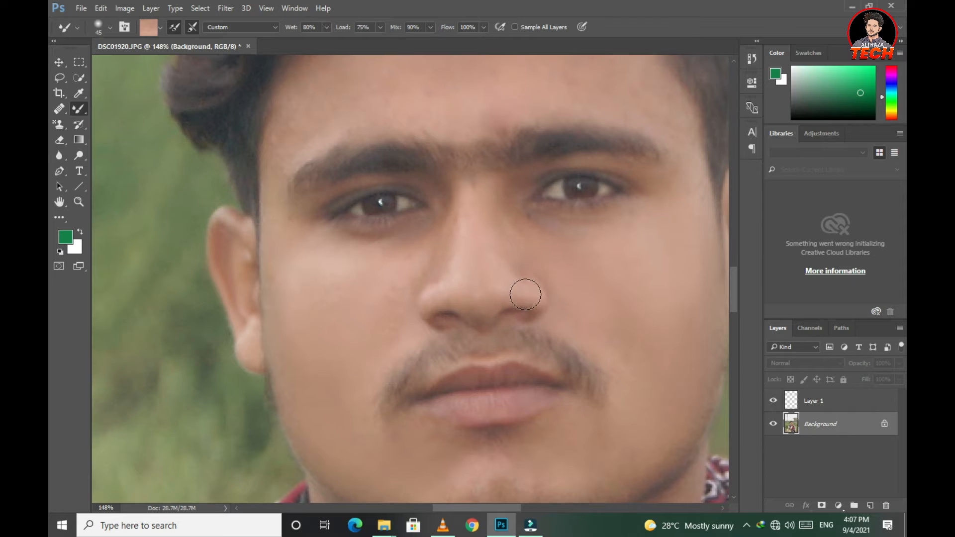
Blend the uneven skin on the forehead between the eyebrows and the hairline with the 45 px Mixer Brush
{"action": "scroll", "coordinate": [546, 411], "scroll_direction": "down", "scroll_amount": 7}
{"action": "scroll", "coordinate": [545, 379], "scroll_direction": "up", "scroll_amount": 9}
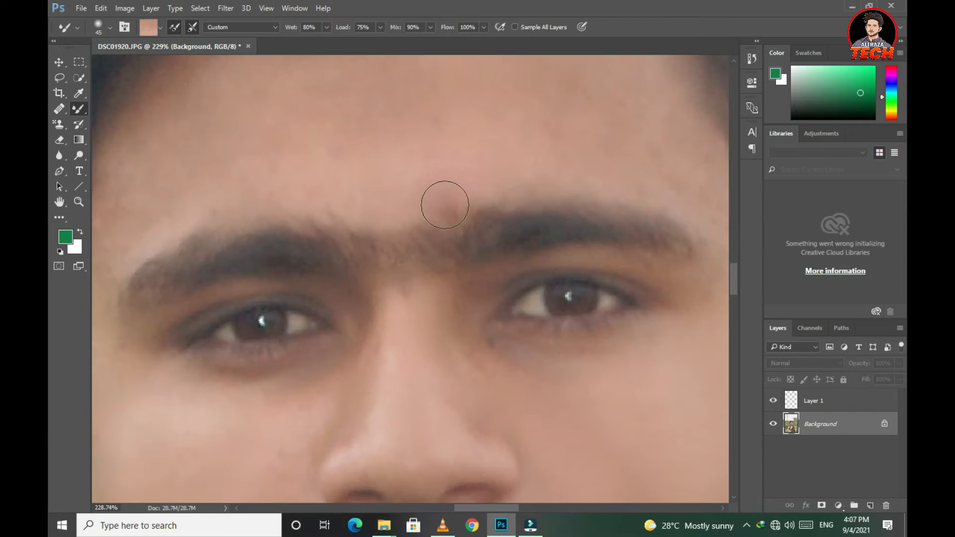
{"action": "left_click_drag", "start_coordinate": [341, 146], "coordinate": [293, 330]}
{"action": "scroll", "coordinate": [538, 175], "scroll_direction": "down", "scroll_amount": 7}
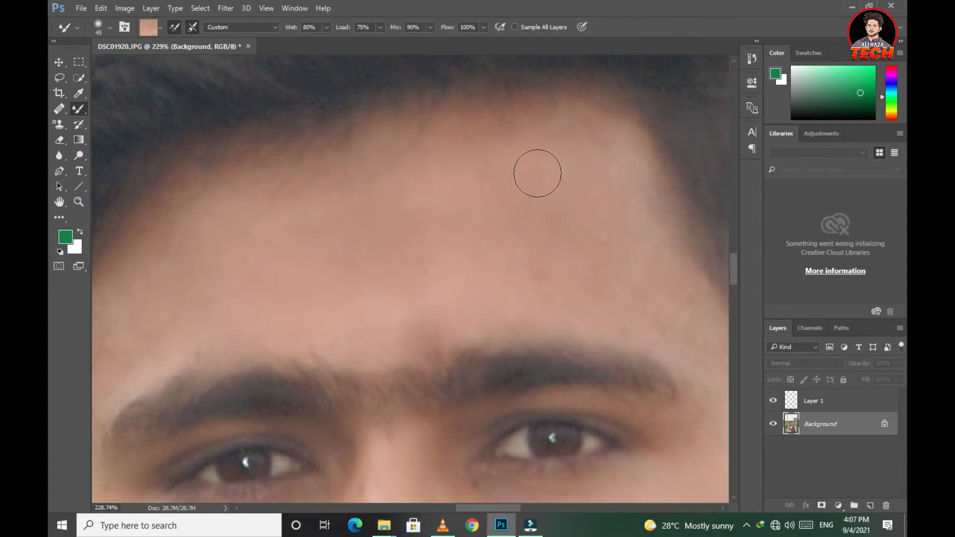
{"action": "scroll", "coordinate": [398, 348], "scroll_direction": "up", "scroll_amount": 3}
Try to blend the neck skin below the chin with the Mixer Brush at 100% flow
{"action": "left_click_drag", "start_coordinate": [405, 393], "coordinate": [387, 271]}
{"action": "left_click_drag", "start_coordinate": [411, 323], "coordinate": [327, 427]}
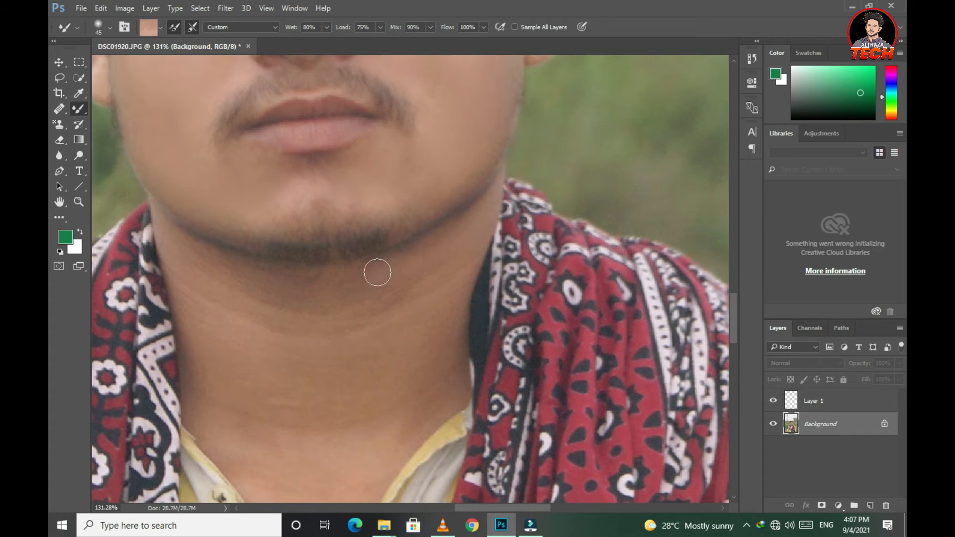
{"action": "left_click_drag", "start_coordinate": [456, 281], "coordinate": [452, 326]}
{"action": "left_click_drag", "start_coordinate": [479, 256], "coordinate": [467, 283]}
{"action": "left_click_drag", "start_coordinate": [437, 415], "coordinate": [399, 431]}
{"action": "key", "text": "ctrl+alt+z"}
Set the Mixer Brush flow to 56% and blend the skin inside the open shirt collar
{"action": "left_click", "coordinate": [484, 28]}
{"action": "left_click", "coordinate": [458, 42]}
{"action": "scroll", "coordinate": [447, 364], "scroll_direction": "down", "scroll_amount": 3}
{"action": "scroll", "coordinate": [448, 365], "scroll_direction": "up", "scroll_amount": 9}
{"action": "left_click_drag", "start_coordinate": [381, 364], "coordinate": [508, 177]}
{"action": "left_click_drag", "start_coordinate": [508, 205], "coordinate": [466, 259]}
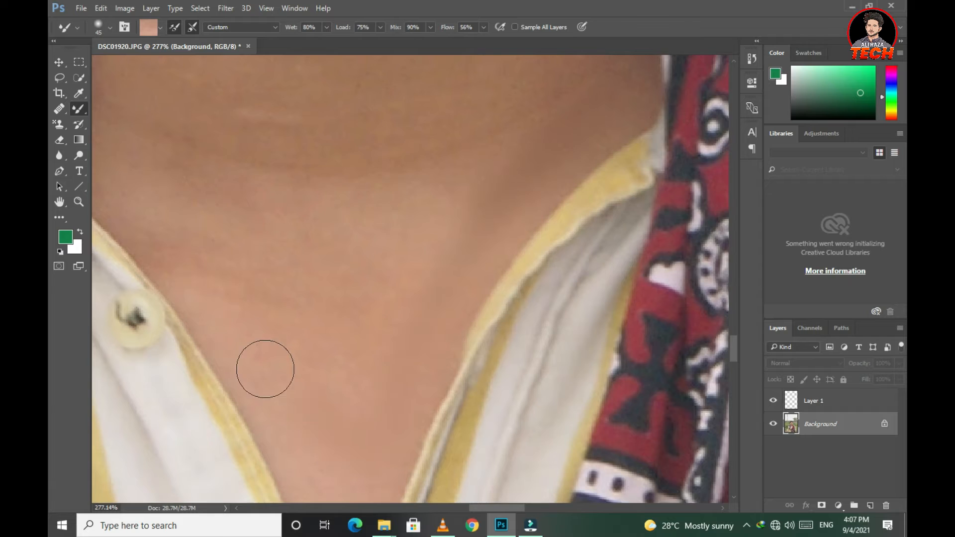
Smooth the skin of the lower neck along the left collar edge and above the shirt button
{"action": "left_click_drag", "start_coordinate": [306, 446], "coordinate": [377, 224]}
{"action": "left_click_drag", "start_coordinate": [412, 256], "coordinate": [399, 448]}
{"action": "left_click_drag", "start_coordinate": [383, 149], "coordinate": [449, 264]}
{"action": "mouse_move", "coordinate": [225, 244]}
{"action": "left_mouse_down"}
{"action": "mouse_move", "coordinate": [290, 341]}
{"action": "mouse_move", "coordinate": [304, 345]}
{"action": "left_mouse_up"}
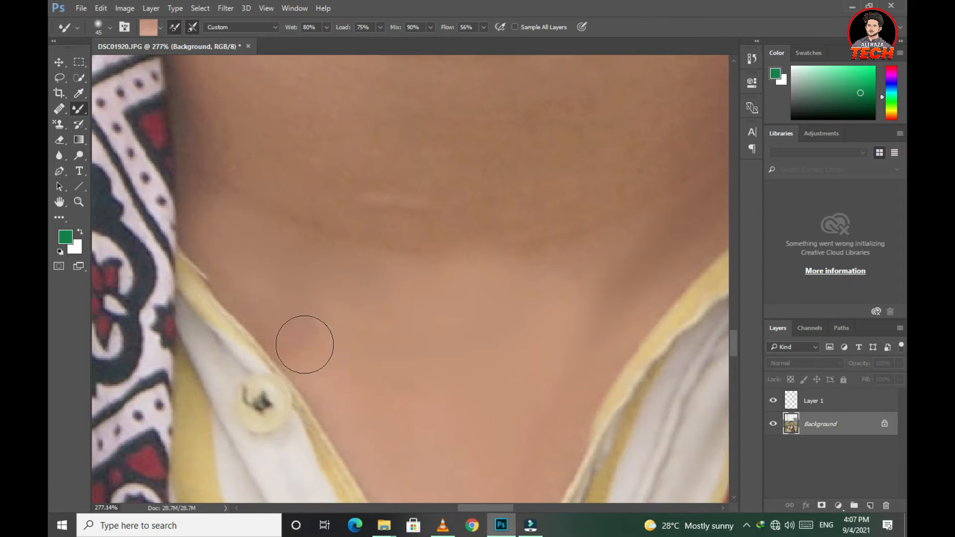
{"action": "left_click_drag", "start_coordinate": [270, 245], "coordinate": [300, 367]}
{"action": "left_click_drag", "start_coordinate": [234, 198], "coordinate": [229, 131]}
Blend away the horizontal creases across the middle of the neck with the Mixer Brush
{"action": "left_click_drag", "start_coordinate": [294, 359], "coordinate": [325, 406]}
{"action": "left_click_drag", "start_coordinate": [431, 289], "coordinate": [553, 351]}
{"action": "left_click_drag", "start_coordinate": [469, 348], "coordinate": [182, 325]}
{"action": "mouse_move", "coordinate": [152, 175]}
{"action": "left_mouse_down"}
{"action": "mouse_move", "coordinate": [299, 359]}
{"action": "mouse_move", "coordinate": [491, 433]}
{"action": "left_mouse_up"}
{"action": "left_click_drag", "start_coordinate": [441, 158], "coordinate": [310, 230]}
{"action": "left_click_drag", "start_coordinate": [258, 251], "coordinate": [660, 281]}
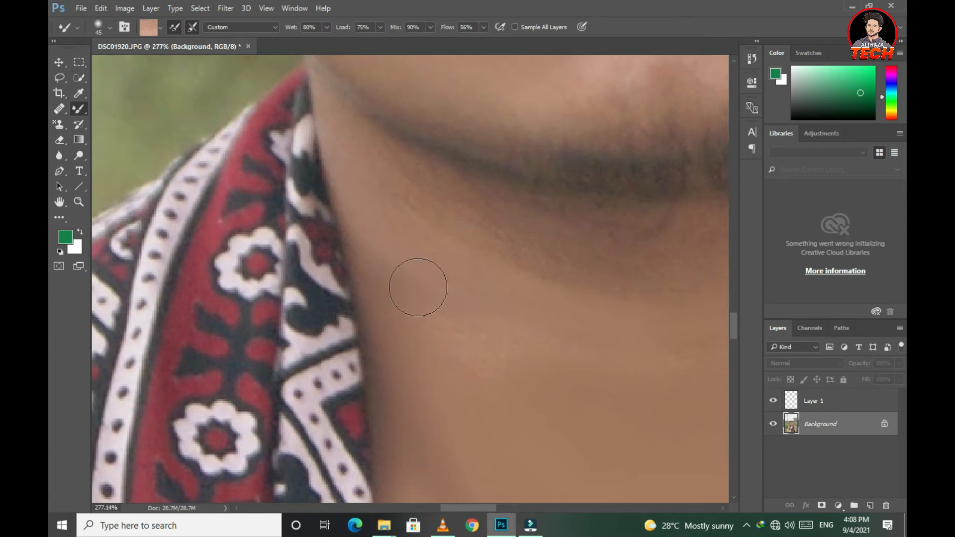
Smooth the neck skin beneath the jaw and beside the scarf, and review the whole portrait
{"action": "left_click_drag", "start_coordinate": [484, 259], "coordinate": [272, 251]}
{"action": "left_click_drag", "start_coordinate": [176, 148], "coordinate": [192, 249]}
{"action": "left_click_drag", "start_coordinate": [326, 324], "coordinate": [424, 332]}
{"action": "left_click_drag", "start_coordinate": [169, 242], "coordinate": [202, 184]}
{"action": "left_click_drag", "start_coordinate": [428, 332], "coordinate": [234, 309]}
{"action": "scroll", "coordinate": [518, 330], "scroll_direction": "down", "scroll_amount": 12}
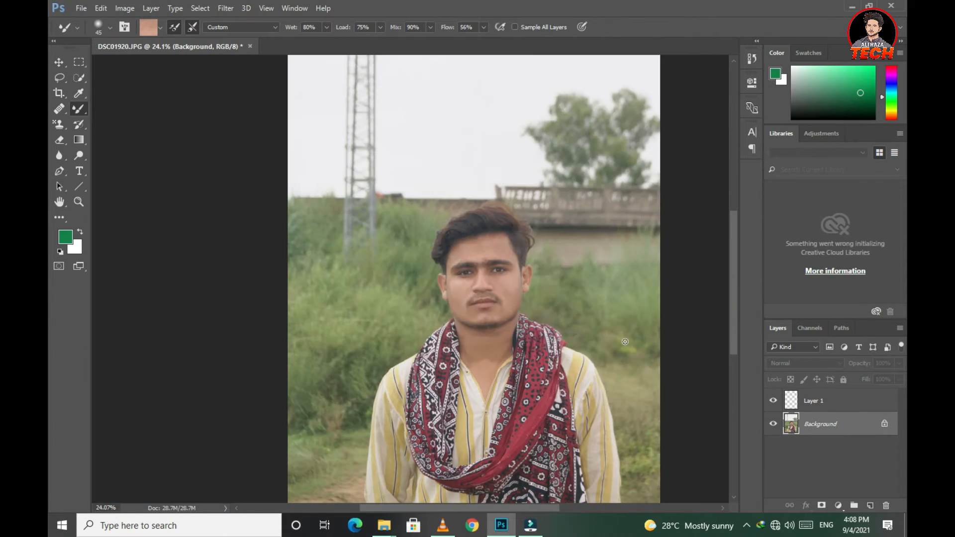
{"action": "scroll", "coordinate": [625, 342], "scroll_direction": "down", "scroll_amount": 2}
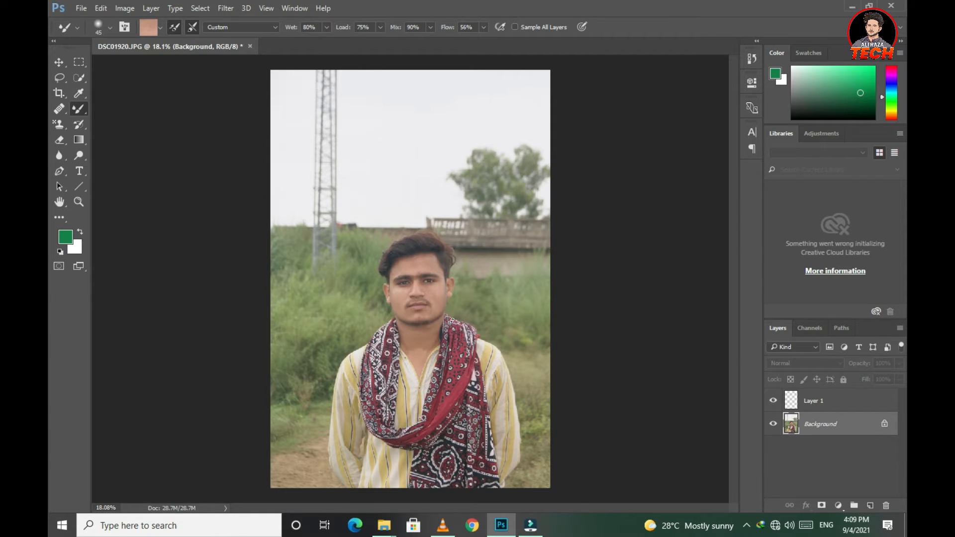
Switch to the Brush tool with black as foreground, 40% opacity, 40% flow and a size of 80 px
{"action": "scroll", "coordinate": [452, 321], "scroll_direction": "up", "scroll_amount": 10}
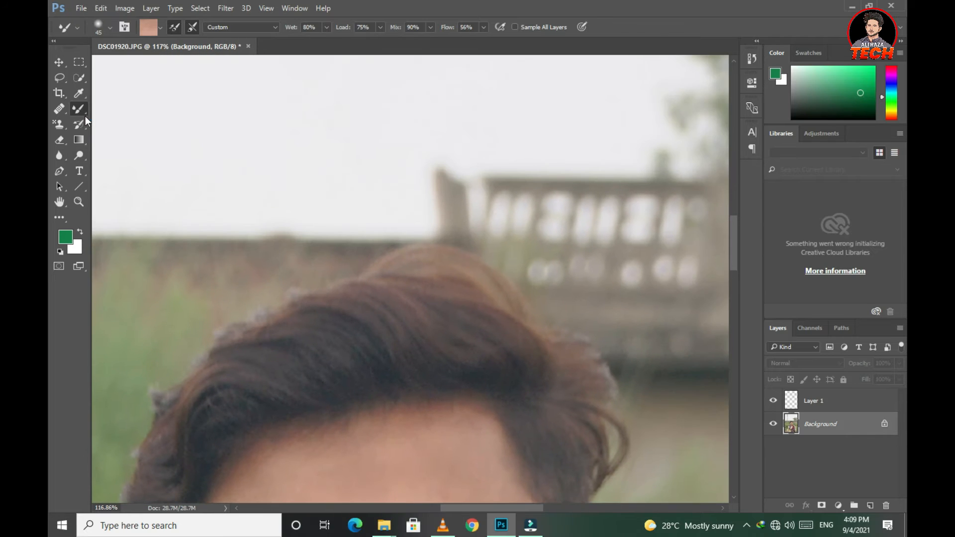
{"action": "right_click", "coordinate": [83, 109]}
{"action": "left_click", "coordinate": [96, 112]}
{"action": "left_click", "coordinate": [60, 253]}
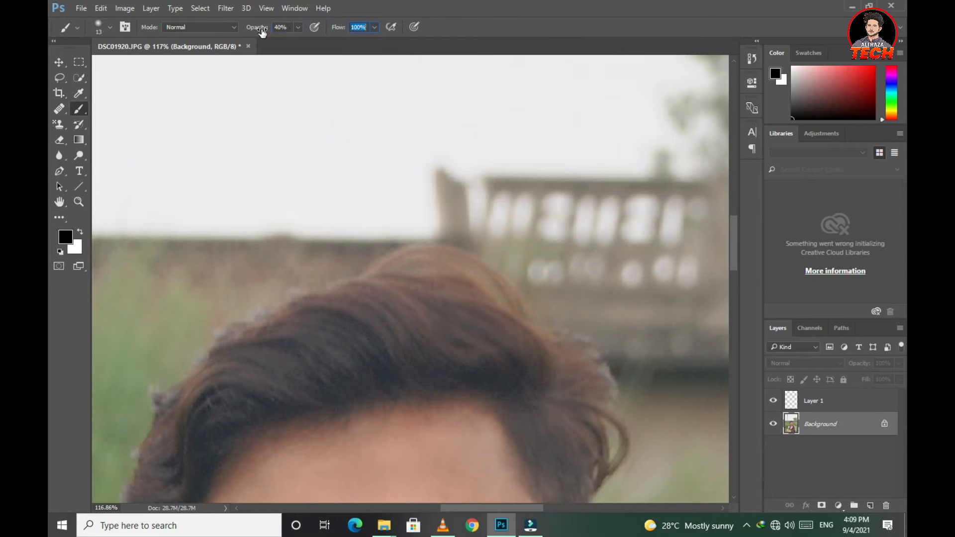
{"action": "scroll", "coordinate": [362, 300], "scroll_direction": "down", "scroll_amount": 1}
{"action": "key", "text": "bracketright"}
{"action": "key", "text": "bracketright"}
{"action": "key", "text": "bracketright"}
{"action": "key", "text": "bracketright"}
{"action": "key", "text": "bracketright"}
{"action": "key", "text": "bracketright"}
{"action": "key", "text": "bracketright"}
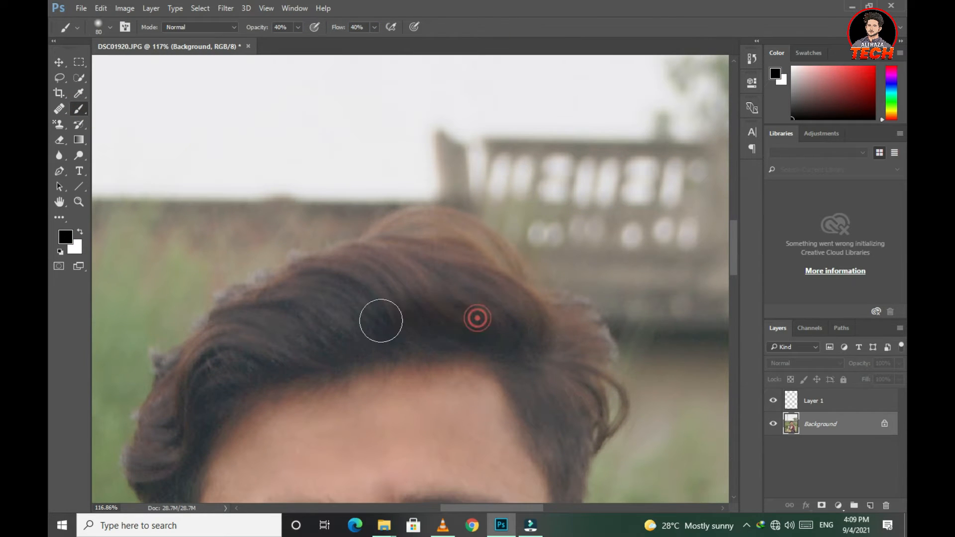
Darken the hair above the forehead with the semi-transparent black brush, comparing the first stroke before and after
{"action": "left_click_drag", "start_coordinate": [390, 326], "coordinate": [418, 256]}
{"action": "key", "text": "ctrl+z"}
{"action": "key", "text": "ctrl+z"}
{"action": "scroll", "coordinate": [471, 324], "scroll_direction": "up", "scroll_amount": 4}
{"action": "left_click_drag", "start_coordinate": [416, 339], "coordinate": [466, 266]}
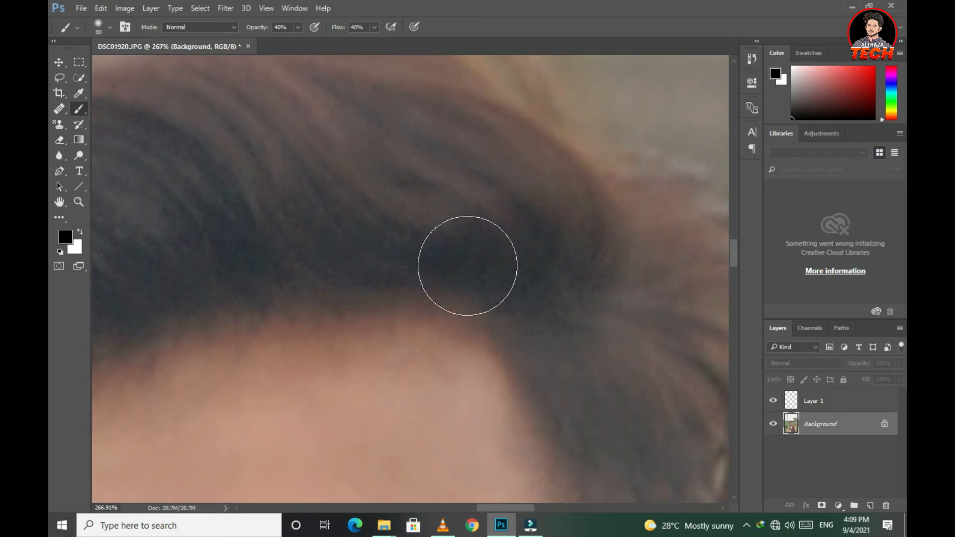
{"action": "left_click_drag", "start_coordinate": [264, 254], "coordinate": [633, 233]}
{"action": "left_click_drag", "start_coordinate": [305, 298], "coordinate": [562, 192]}
{"action": "left_click_drag", "start_coordinate": [352, 393], "coordinate": [506, 227]}
Darken the left sideburn with a 50 px brush and paint over the hair tuft above the left ear
{"action": "key", "text": "bracketleft"}
{"action": "key", "text": "bracketleft"}
{"action": "key", "text": "bracketleft"}
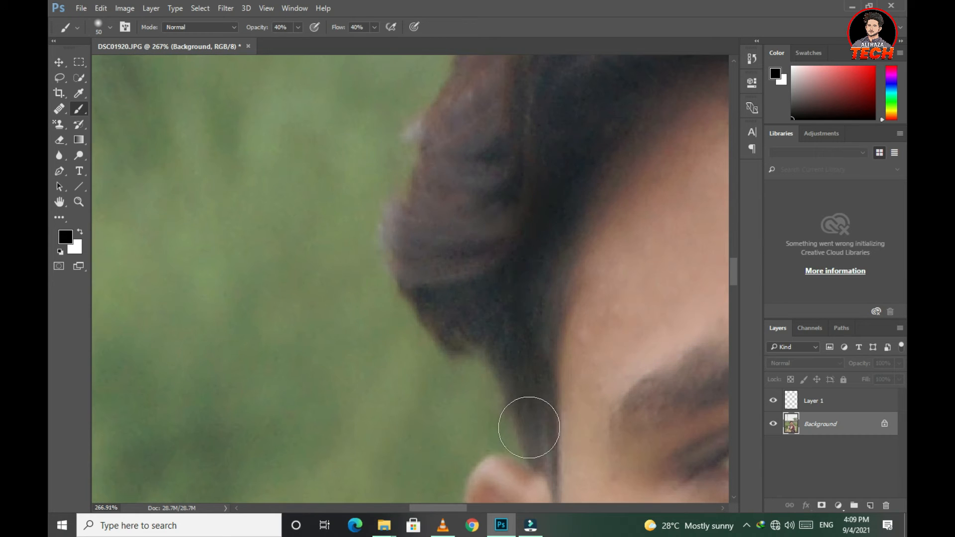
{"action": "mouse_move", "coordinate": [537, 436]}
{"action": "left_mouse_down"}
{"action": "mouse_move", "coordinate": [448, 330]}
{"action": "mouse_move", "coordinate": [494, 296]}
{"action": "left_mouse_up"}
{"action": "key", "text": "bracketright"}
{"action": "key", "text": "bracketright"}
{"action": "key", "text": "bracketright"}
{"action": "mouse_move", "coordinate": [475, 250]}
{"action": "left_mouse_down"}
{"action": "mouse_move", "coordinate": [429, 285]}
{"action": "mouse_move", "coordinate": [493, 184]}
{"action": "left_mouse_up"}
{"action": "scroll", "coordinate": [500, 204], "scroll_direction": "down", "scroll_amount": 1}
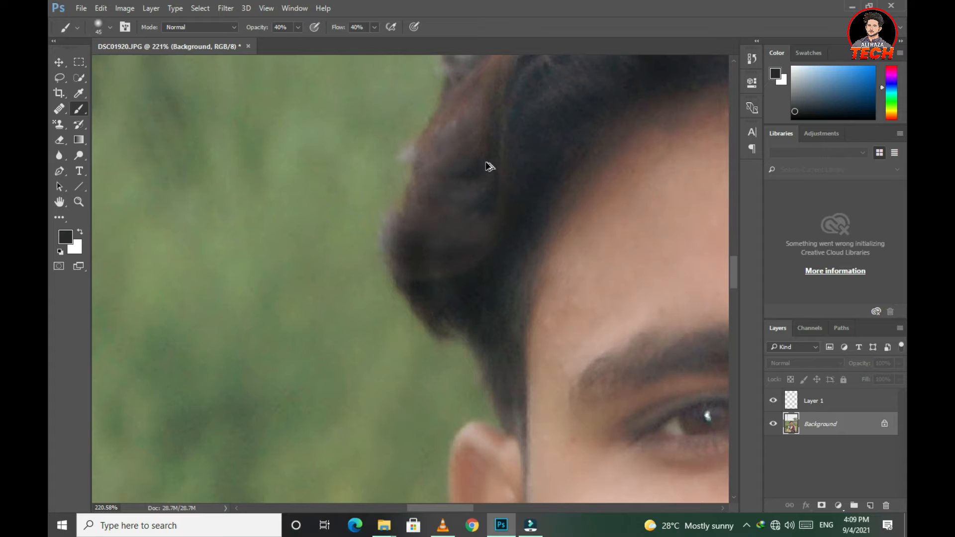
Reset the foreground colour to black and keep darkening the hair on the left side of the head
{"action": "left_click", "coordinate": [61, 252]}
{"action": "left_click_drag", "start_coordinate": [443, 232], "coordinate": [219, 425]}
{"action": "mouse_move", "coordinate": [219, 425]}
{"action": "left_mouse_down"}
{"action": "mouse_move", "coordinate": [207, 375]}
{"action": "mouse_move", "coordinate": [260, 409]}
{"action": "mouse_move", "coordinate": [248, 347]}
{"action": "left_mouse_up"}
{"action": "left_click_drag", "start_coordinate": [311, 281], "coordinate": [282, 390]}
{"action": "left_click_drag", "start_coordinate": [198, 407], "coordinate": [221, 428]}
{"action": "mouse_move", "coordinate": [262, 413]}
{"action": "left_mouse_down"}
{"action": "mouse_move", "coordinate": [435, 330]}
{"action": "mouse_move", "coordinate": [442, 424]}
{"action": "left_mouse_up"}
{"action": "left_click_drag", "start_coordinate": [299, 352], "coordinate": [259, 442]}
Darken the hair along the hairline and across the top of the head, undoing the last stroke
{"action": "left_click_drag", "start_coordinate": [399, 362], "coordinate": [541, 231]}
{"action": "mouse_move", "coordinate": [352, 278]}
{"action": "left_mouse_down"}
{"action": "mouse_move", "coordinate": [369, 310]}
{"action": "mouse_move", "coordinate": [353, 334]}
{"action": "left_mouse_up"}
{"action": "left_click_drag", "start_coordinate": [680, 220], "coordinate": [446, 266]}
{"action": "mouse_move", "coordinate": [229, 434]}
{"action": "left_mouse_down"}
{"action": "mouse_move", "coordinate": [399, 346]}
{"action": "mouse_move", "coordinate": [395, 294]}
{"action": "mouse_move", "coordinate": [409, 260]}
{"action": "mouse_move", "coordinate": [421, 263]}
{"action": "mouse_move", "coordinate": [405, 181]}
{"action": "mouse_move", "coordinate": [633, 252]}
{"action": "mouse_move", "coordinate": [390, 149]}
{"action": "mouse_move", "coordinate": [366, 178]}
{"action": "mouse_move", "coordinate": [346, 178]}
{"action": "left_mouse_up"}
{"action": "mouse_move", "coordinate": [685, 302]}
{"action": "left_mouse_down"}
{"action": "mouse_move", "coordinate": [382, 366]}
{"action": "mouse_move", "coordinate": [268, 216]}
{"action": "left_mouse_up"}
{"action": "key", "text": "ctrl+z"}
Darken the hair from the left tuft across the top of the head with a soft black 60 px brush at 40% opacity
{"action": "mouse_move", "coordinate": [358, 336]}
{"action": "left_mouse_down"}
{"action": "mouse_move", "coordinate": [331, 278]}
{"action": "mouse_move", "coordinate": [404, 294]}
{"action": "left_mouse_up"}
{"action": "mouse_move", "coordinate": [482, 364]}
{"action": "left_mouse_down"}
{"action": "mouse_move", "coordinate": [360, 232]}
{"action": "mouse_move", "coordinate": [216, 209]}
{"action": "left_mouse_up"}
{"action": "left_click_drag", "start_coordinate": [526, 363], "coordinate": [378, 224]}
{"action": "left_click_drag", "start_coordinate": [415, 196], "coordinate": [669, 379]}
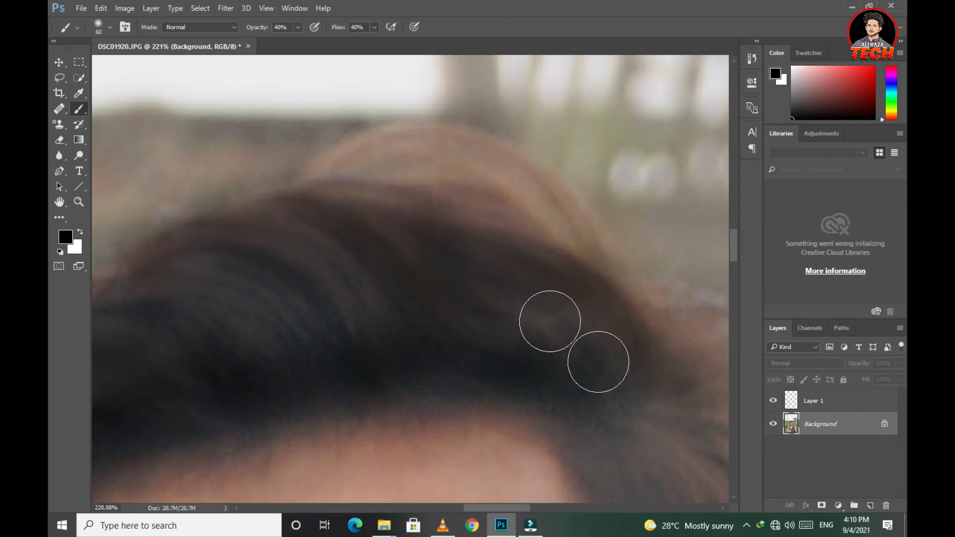
{"action": "left_click_drag", "start_coordinate": [480, 209], "coordinate": [391, 341]}
{"action": "left_click_drag", "start_coordinate": [249, 312], "coordinate": [281, 315]}
{"action": "left_click_drag", "start_coordinate": [487, 478], "coordinate": [323, 266]}
{"action": "mouse_move", "coordinate": [214, 249]}
{"action": "left_mouse_down"}
{"action": "mouse_move", "coordinate": [686, 294]}
{"action": "mouse_move", "coordinate": [453, 321]}
{"action": "left_mouse_up"}
{"action": "left_click_drag", "start_coordinate": [410, 331], "coordinate": [405, 244]}
{"action": "left_click_drag", "start_coordinate": [336, 254], "coordinate": [253, 317]}
Continue darkening the brownish hair over the crown and the right side of the head with the black brush
{"action": "scroll", "coordinate": [656, 183], "scroll_direction": "down", "scroll_amount": 3}
{"action": "mouse_move", "coordinate": [621, 217]}
{"action": "left_mouse_down"}
{"action": "mouse_move", "coordinate": [541, 315]}
{"action": "mouse_move", "coordinate": [507, 328]}
{"action": "left_mouse_up"}
{"action": "left_click_drag", "start_coordinate": [446, 271], "coordinate": [382, 233]}
{"action": "left_click_drag", "start_coordinate": [492, 269], "coordinate": [448, 203]}
{"action": "left_click_drag", "start_coordinate": [469, 241], "coordinate": [337, 265]}
{"action": "left_click_drag", "start_coordinate": [263, 348], "coordinate": [247, 401]}
{"action": "mouse_move", "coordinate": [612, 320]}
{"action": "left_mouse_down"}
{"action": "mouse_move", "coordinate": [416, 322]}
{"action": "mouse_move", "coordinate": [458, 442]}
{"action": "left_mouse_up"}
{"action": "left_click_drag", "start_coordinate": [461, 371], "coordinate": [478, 468]}
{"action": "mouse_move", "coordinate": [491, 257]}
{"action": "left_mouse_down"}
{"action": "mouse_move", "coordinate": [523, 335]}
{"action": "mouse_move", "coordinate": [438, 334]}
{"action": "mouse_move", "coordinate": [494, 333]}
{"action": "left_mouse_up"}
{"action": "left_click_drag", "start_coordinate": [506, 396], "coordinate": [518, 293]}
{"action": "mouse_move", "coordinate": [457, 282]}
{"action": "left_mouse_down"}
{"action": "mouse_move", "coordinate": [492, 373]}
{"action": "mouse_move", "coordinate": [504, 275]}
{"action": "mouse_move", "coordinate": [518, 397]}
{"action": "left_mouse_up"}
{"action": "left_click_drag", "start_coordinate": [439, 225], "coordinate": [469, 300]}
{"action": "mouse_move", "coordinate": [549, 242]}
{"action": "left_mouse_down"}
{"action": "mouse_move", "coordinate": [548, 296]}
{"action": "mouse_move", "coordinate": [525, 194]}
{"action": "left_mouse_up"}
{"action": "mouse_move", "coordinate": [433, 84]}
{"action": "left_mouse_down"}
{"action": "mouse_move", "coordinate": [580, 319]}
{"action": "mouse_move", "coordinate": [456, 327]}
{"action": "left_mouse_up"}
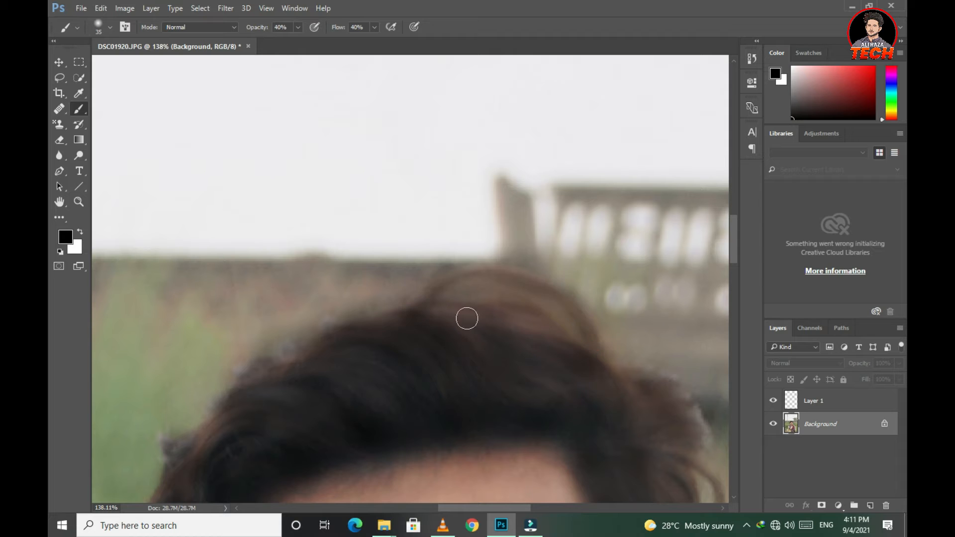
Darken the loose strands on the crown and the remaining lighter hair with a 35 px brush, undoing the misplaced stroke
{"action": "left_click_drag", "start_coordinate": [313, 350], "coordinate": [512, 282]}
{"action": "left_click_drag", "start_coordinate": [512, 282], "coordinate": [352, 352]}
{"action": "key", "text": "ctrl+z"}
{"action": "mouse_move", "coordinate": [416, 356]}
{"action": "left_mouse_down"}
{"action": "mouse_move", "coordinate": [390, 399]}
{"action": "mouse_move", "coordinate": [488, 321]}
{"action": "left_mouse_up"}
{"action": "left_click_drag", "start_coordinate": [450, 467], "coordinate": [444, 336]}
{"action": "left_click_drag", "start_coordinate": [487, 373], "coordinate": [197, 381]}
{"action": "left_click_drag", "start_coordinate": [469, 357], "coordinate": [568, 367]}
{"action": "left_click_drag", "start_coordinate": [339, 368], "coordinate": [249, 391]}
{"action": "key", "text": "ctrl+0"}
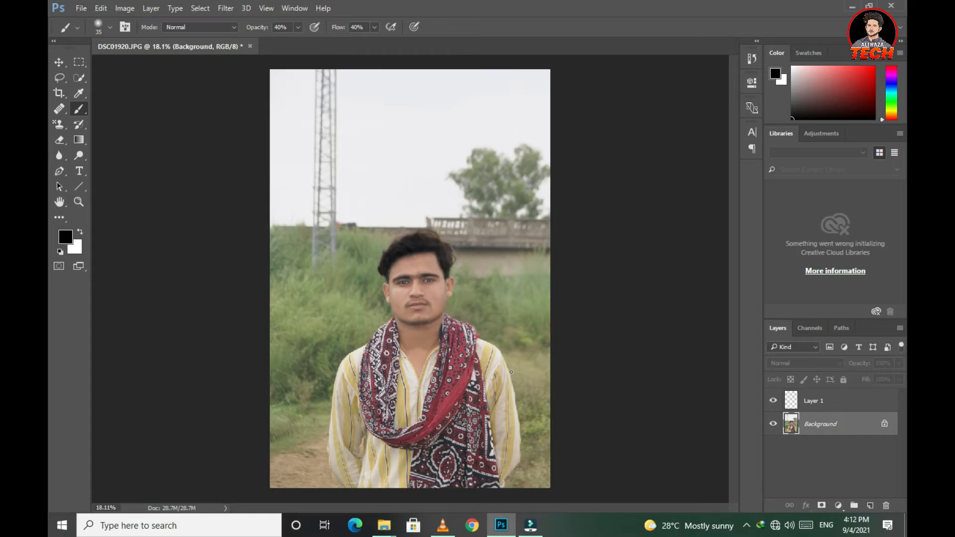
Dab over the edges and top of the hair with a 250 px History Brush at 20% opacity and 20% flow
{"action": "right_click", "coordinate": [85, 114]}
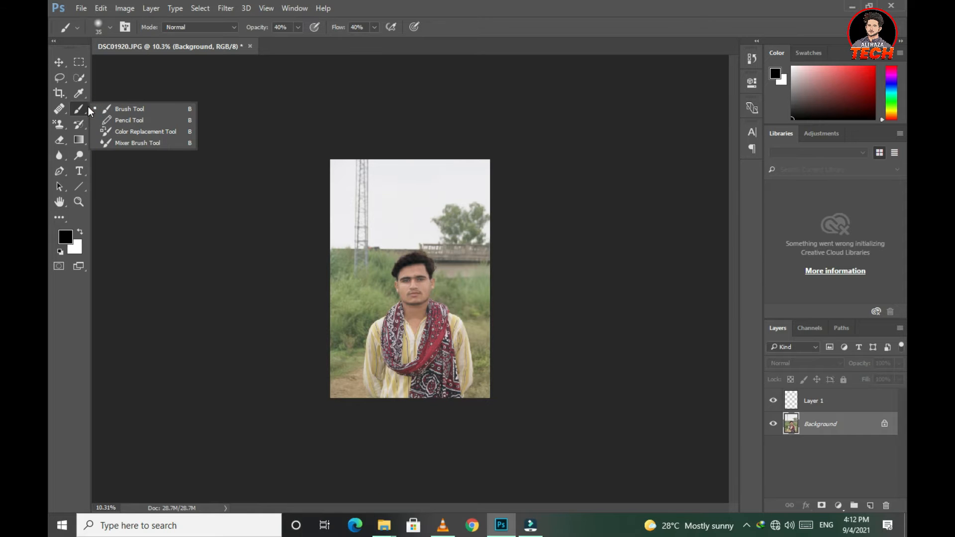
{"action": "right_click", "coordinate": [86, 123]}
{"action": "left_click", "coordinate": [96, 123]}
{"action": "scroll", "coordinate": [414, 237], "scroll_direction": "up", "scroll_amount": 11}
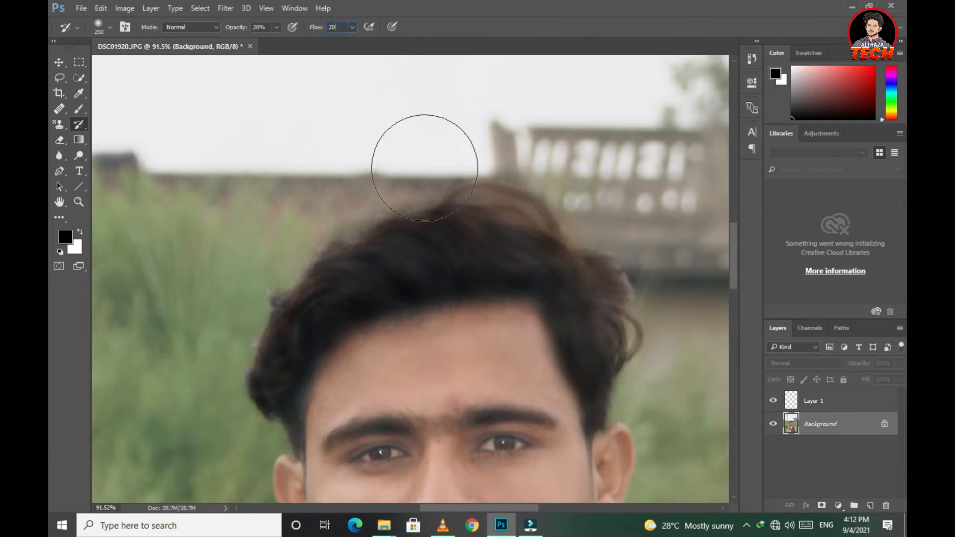
{"action": "left_click", "coordinate": [630, 382]}
{"action": "left_click", "coordinate": [459, 247]}
{"action": "left_click", "coordinate": [388, 265]}
{"action": "left_click", "coordinate": [256, 384]}
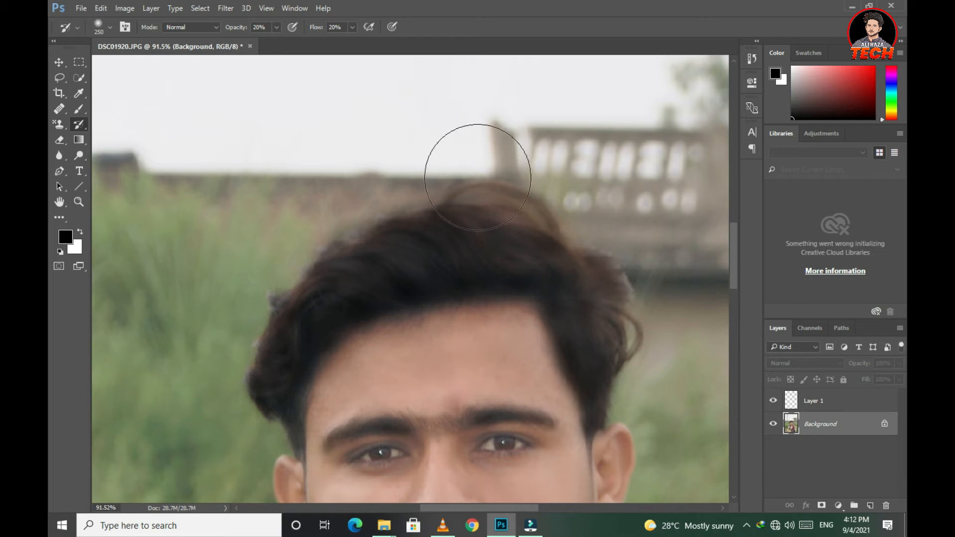
{"action": "left_click", "coordinate": [59, 62]}
{"action": "scroll", "coordinate": [358, 376], "scroll_direction": "down", "scroll_amount": 11}
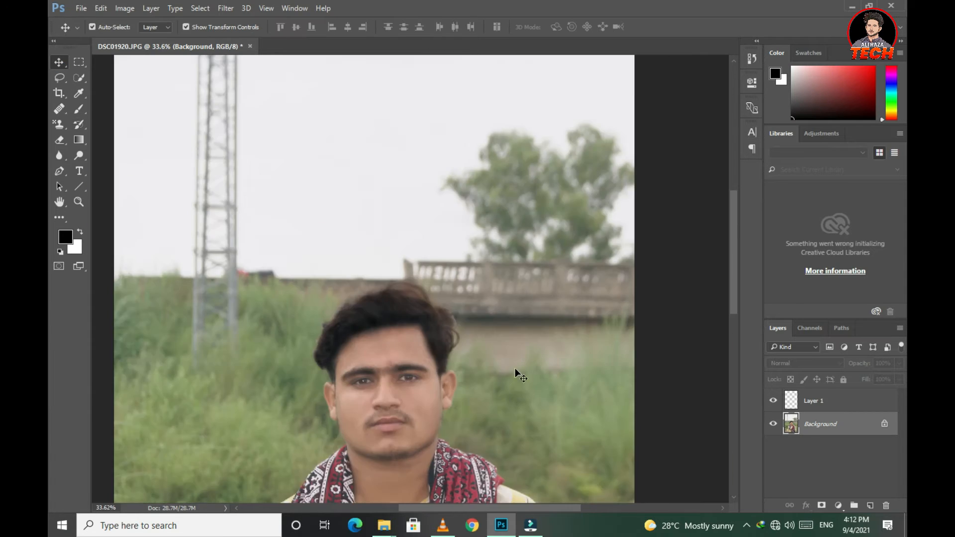
{"action": "right_click", "coordinate": [78, 158]}
{"action": "left_click", "coordinate": [77, 111]}
{"action": "left_click", "coordinate": [80, 232]}
{"action": "right_click", "coordinate": [59, 156]}
{"action": "left_click", "coordinate": [93, 156]}
{"action": "key", "text": "alt+bracketright"}
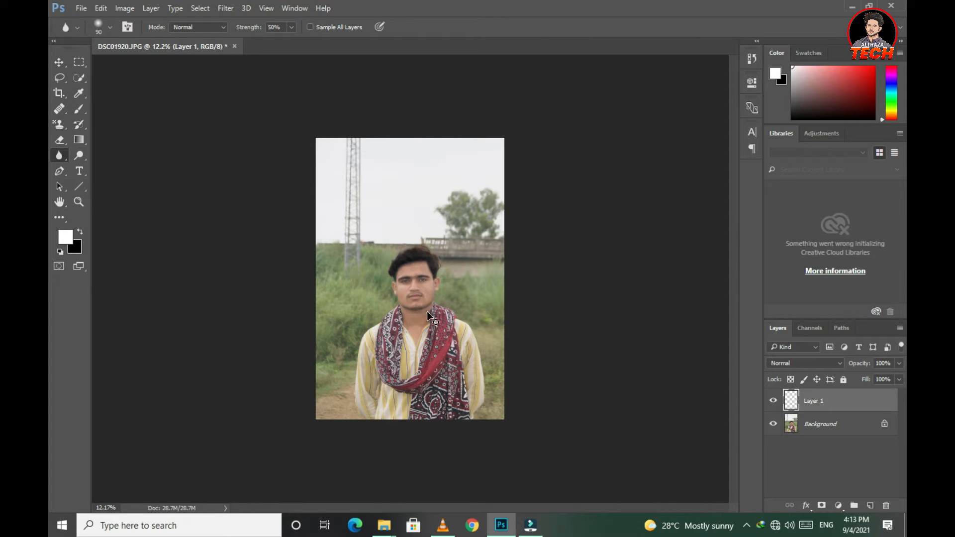
Activate the Background layer for the Dodge tool, undo the test stroke on the forehead and set the exposure to 20%
{"action": "left_click", "coordinate": [80, 155]}
{"action": "scroll", "coordinate": [406, 277], "scroll_direction": "up", "scroll_amount": 10}
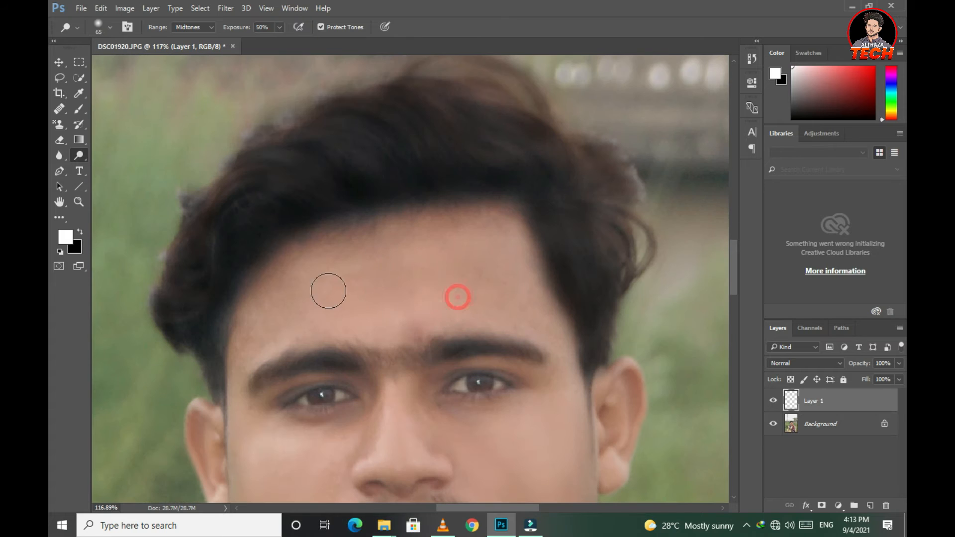
{"action": "left_click", "coordinate": [812, 418]}
{"action": "left_click_drag", "start_coordinate": [354, 287], "coordinate": [427, 304]}
{"action": "key", "text": "ctrl+z"}
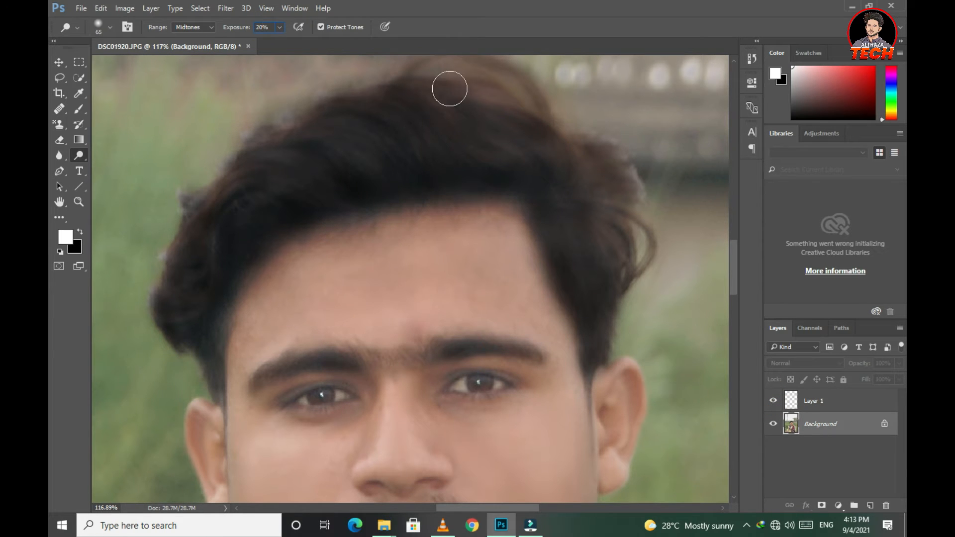
Brighten the forehead skin with the Dodge tool at 20% exposure, using a 90 px brush on the midtones
{"action": "scroll", "coordinate": [380, 310], "scroll_direction": "up", "scroll_amount": 4}
{"action": "left_click_drag", "start_coordinate": [409, 202], "coordinate": [497, 322]}
{"action": "mouse_move", "coordinate": [650, 274]}
{"action": "left_mouse_down"}
{"action": "mouse_move", "coordinate": [621, 276]}
{"action": "mouse_move", "coordinate": [254, 423]}
{"action": "mouse_move", "coordinate": [298, 226]}
{"action": "left_mouse_up"}
{"action": "mouse_move", "coordinate": [323, 232]}
{"action": "left_mouse_down"}
{"action": "mouse_move", "coordinate": [245, 316]}
{"action": "mouse_move", "coordinate": [660, 290]}
{"action": "mouse_move", "coordinate": [456, 291]}
{"action": "left_mouse_up"}
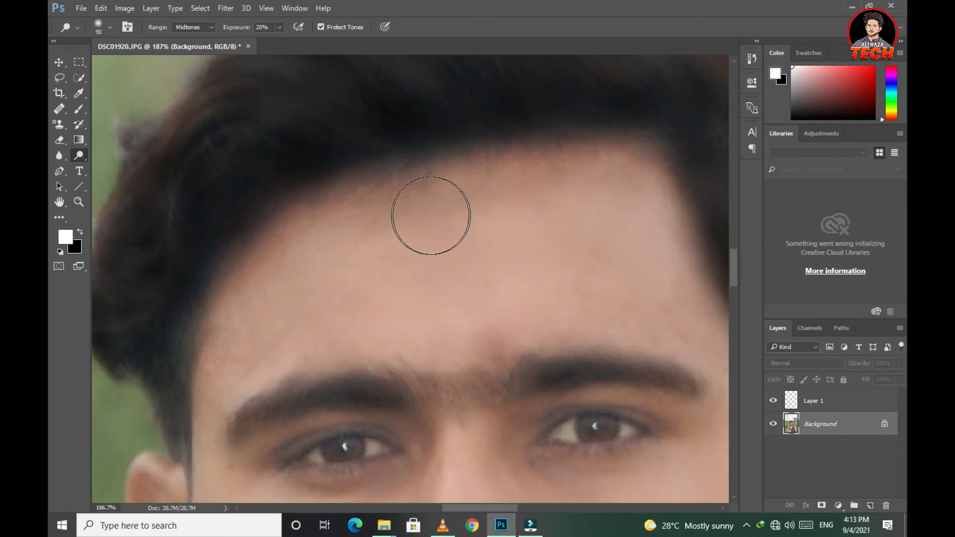
{"action": "left_click_drag", "start_coordinate": [386, 264], "coordinate": [352, 245]}
{"action": "left_click_drag", "start_coordinate": [548, 217], "coordinate": [380, 195]}
{"action": "left_click_drag", "start_coordinate": [379, 284], "coordinate": [529, 302]}
{"action": "mouse_move", "coordinate": [595, 154]}
{"action": "left_mouse_down"}
{"action": "mouse_move", "coordinate": [487, 161]}
{"action": "mouse_move", "coordinate": [269, 224]}
{"action": "left_mouse_up"}
Brighten the cheek on the left side of the face with the Dodge tool
{"action": "left_click_drag", "start_coordinate": [209, 413], "coordinate": [315, 123]}
{"action": "mouse_move", "coordinate": [304, 130]}
{"action": "left_mouse_down"}
{"action": "mouse_move", "coordinate": [310, 175]}
{"action": "mouse_move", "coordinate": [313, 87]}
{"action": "left_mouse_up"}
{"action": "left_click_drag", "start_coordinate": [337, 230], "coordinate": [337, 372]}
{"action": "left_click_drag", "start_coordinate": [306, 172], "coordinate": [309, 244]}
{"action": "left_click_drag", "start_coordinate": [341, 388], "coordinate": [300, 225]}
{"action": "mouse_move", "coordinate": [328, 202]}
{"action": "left_mouse_down"}
{"action": "mouse_move", "coordinate": [454, 169]}
{"action": "mouse_move", "coordinate": [443, 252]}
{"action": "left_mouse_up"}
{"action": "mouse_move", "coordinate": [353, 342]}
{"action": "left_mouse_down"}
{"action": "mouse_move", "coordinate": [283, 194]}
{"action": "mouse_move", "coordinate": [304, 322]}
{"action": "left_mouse_up"}
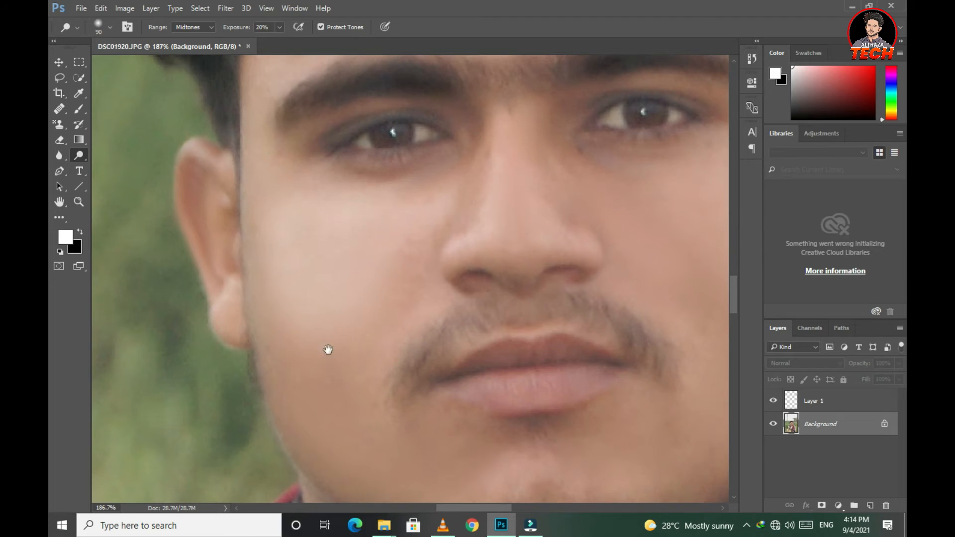
Brighten the lower left cheek and the cheek on the right side of the face with the Dodge tool
{"action": "left_click_drag", "start_coordinate": [353, 398], "coordinate": [203, 498]}
{"action": "mouse_move", "coordinate": [439, 277]}
{"action": "left_mouse_down"}
{"action": "mouse_move", "coordinate": [592, 391]}
{"action": "mouse_move", "coordinate": [570, 402]}
{"action": "left_mouse_up"}
{"action": "left_click_drag", "start_coordinate": [552, 366], "coordinate": [558, 257]}
{"action": "mouse_move", "coordinate": [538, 252]}
{"action": "left_mouse_down"}
{"action": "mouse_move", "coordinate": [581, 384]}
{"action": "mouse_move", "coordinate": [532, 286]}
{"action": "mouse_move", "coordinate": [587, 331]}
{"action": "left_mouse_up"}
{"action": "mouse_move", "coordinate": [480, 224]}
{"action": "left_mouse_down"}
{"action": "mouse_move", "coordinate": [548, 402]}
{"action": "mouse_move", "coordinate": [491, 57]}
{"action": "left_mouse_up"}
{"action": "left_click_drag", "start_coordinate": [635, 139], "coordinate": [561, 229]}
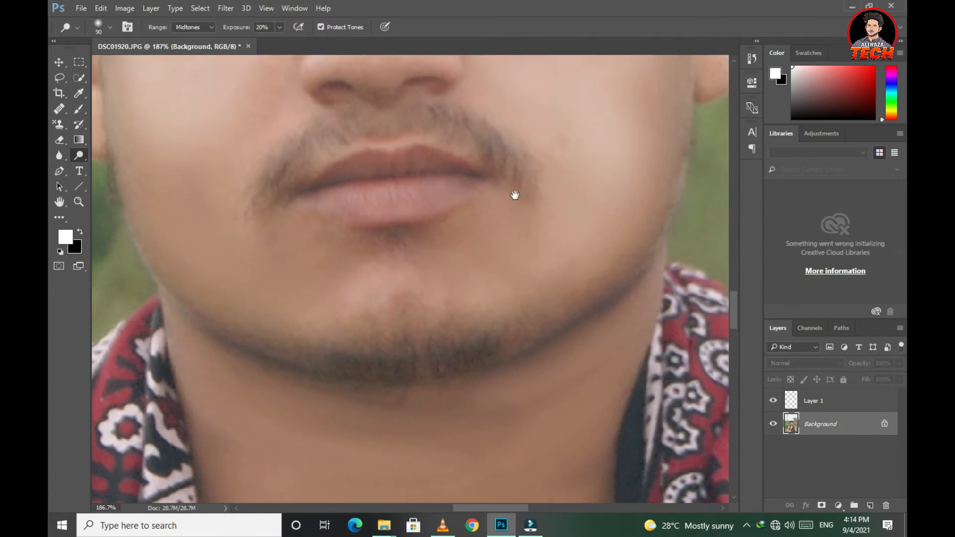
Lighten the skin around the mouth, chin and left jaw with the 90 px Dodge brush
{"action": "left_click_drag", "start_coordinate": [491, 202], "coordinate": [623, 286]}
{"action": "left_click_drag", "start_coordinate": [430, 348], "coordinate": [435, 310]}
{"action": "left_click_drag", "start_coordinate": [357, 353], "coordinate": [468, 424]}
{"action": "left_click_drag", "start_coordinate": [409, 264], "coordinate": [452, 399]}
{"action": "left_click_drag", "start_coordinate": [530, 479], "coordinate": [477, 412]}
{"action": "left_click_drag", "start_coordinate": [404, 262], "coordinate": [480, 204]}
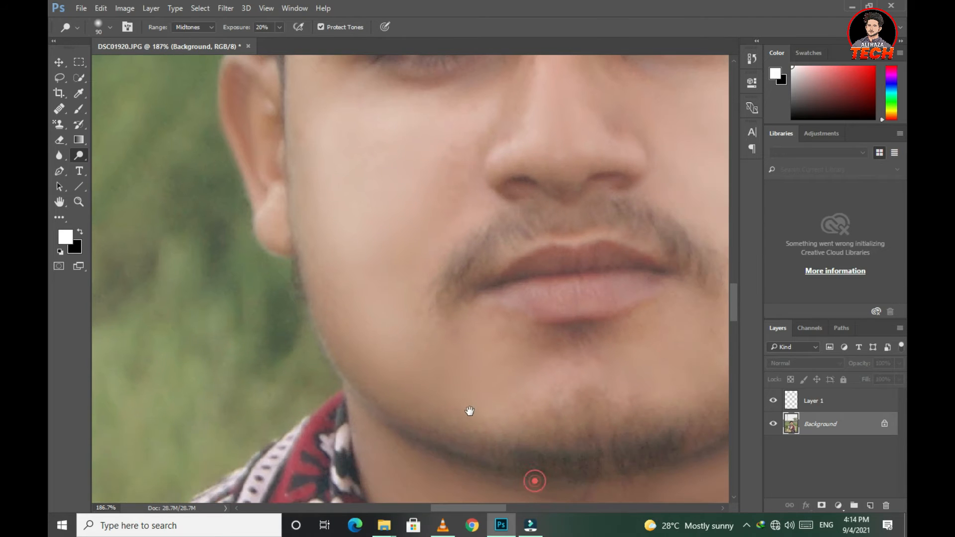
{"action": "left_click_drag", "start_coordinate": [480, 132], "coordinate": [444, 192]}
{"action": "left_click", "coordinate": [438, 209], "text": "alt"}
Lighten the darker patch on the left cheek beside the nose with a 50 px Dodge brush
{"action": "left_click", "coordinate": [79, 109]}
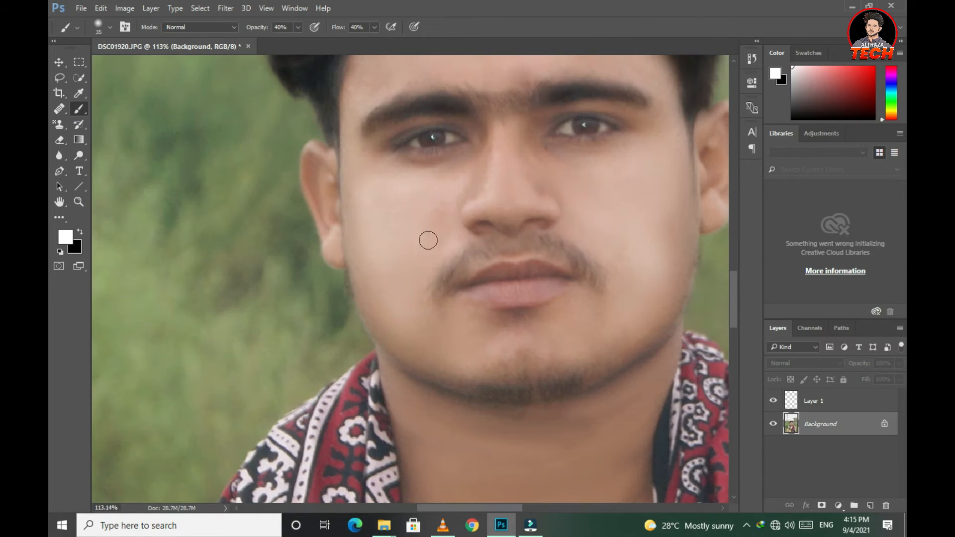
{"action": "scroll", "coordinate": [473, 223], "scroll_direction": "up", "scroll_amount": 5}
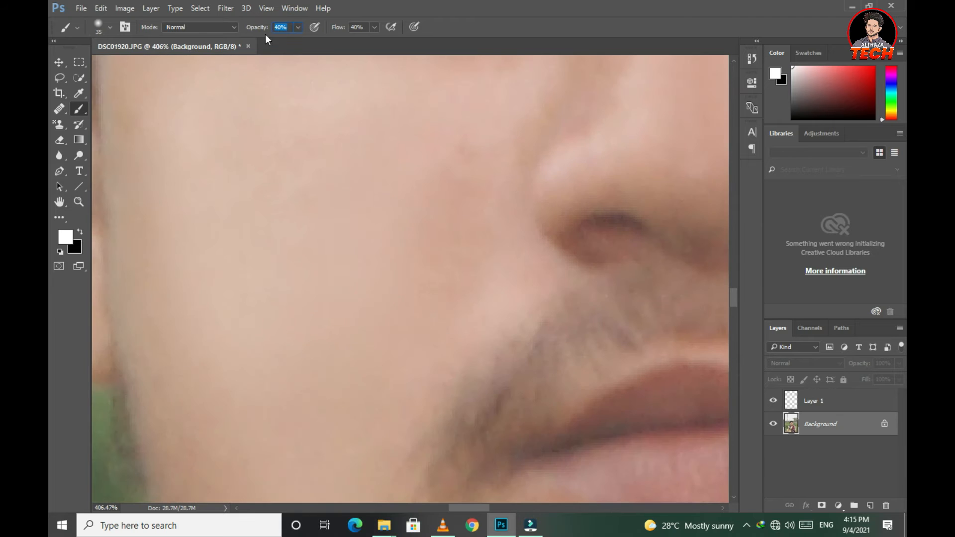
{"action": "left_click", "coordinate": [79, 156]}
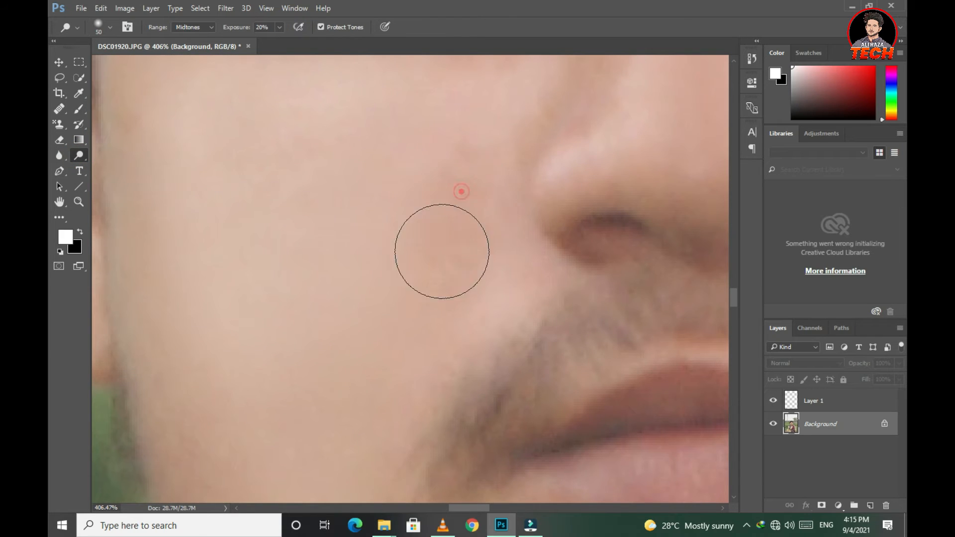
{"action": "scroll", "coordinate": [462, 209], "scroll_direction": "down", "scroll_amount": 8}
{"action": "scroll", "coordinate": [550, 309], "scroll_direction": "up", "scroll_amount": 8}
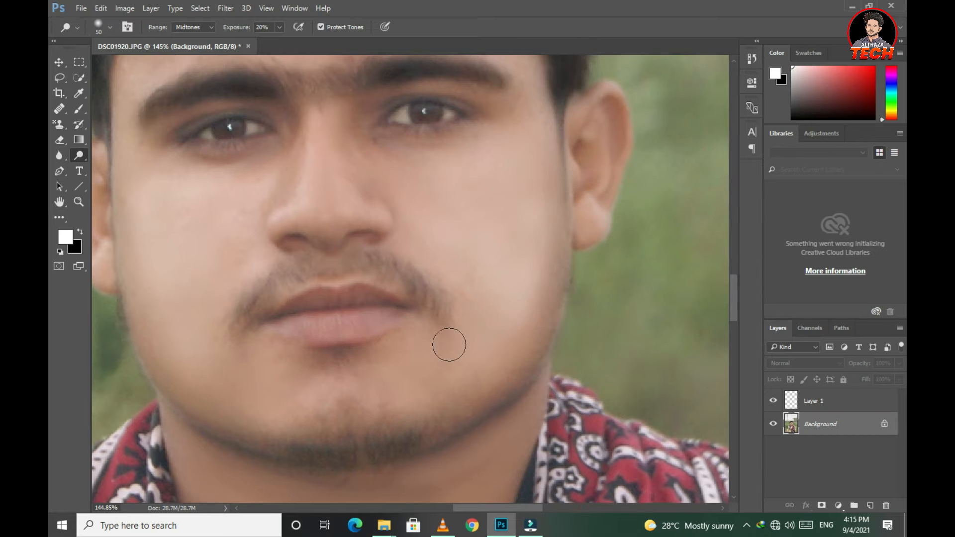
Dodge the darker skin below the corners of the mouth and on the chin with the 50 px brush
{"action": "left_click_drag", "start_coordinate": [449, 345], "coordinate": [488, 310]}
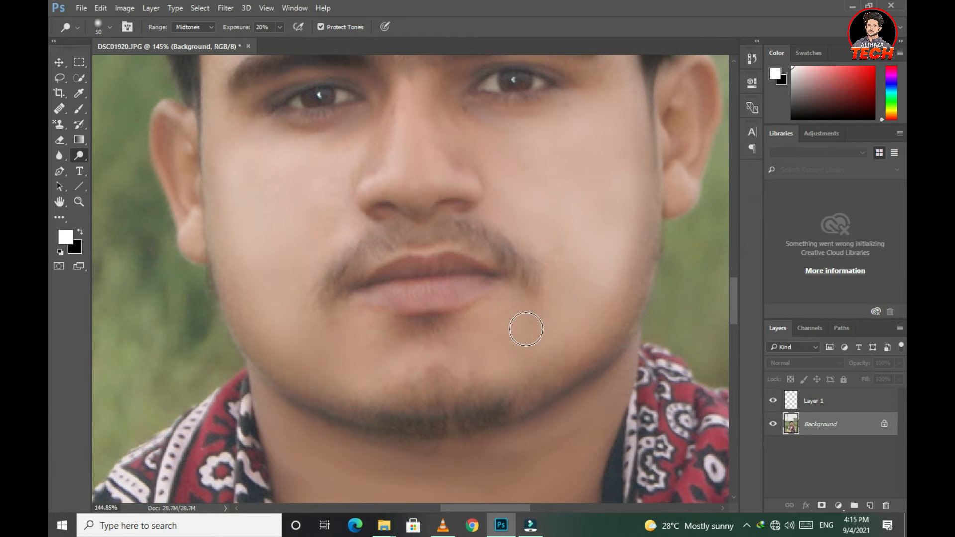
{"action": "scroll", "coordinate": [526, 329], "scroll_direction": "down", "scroll_amount": 3}
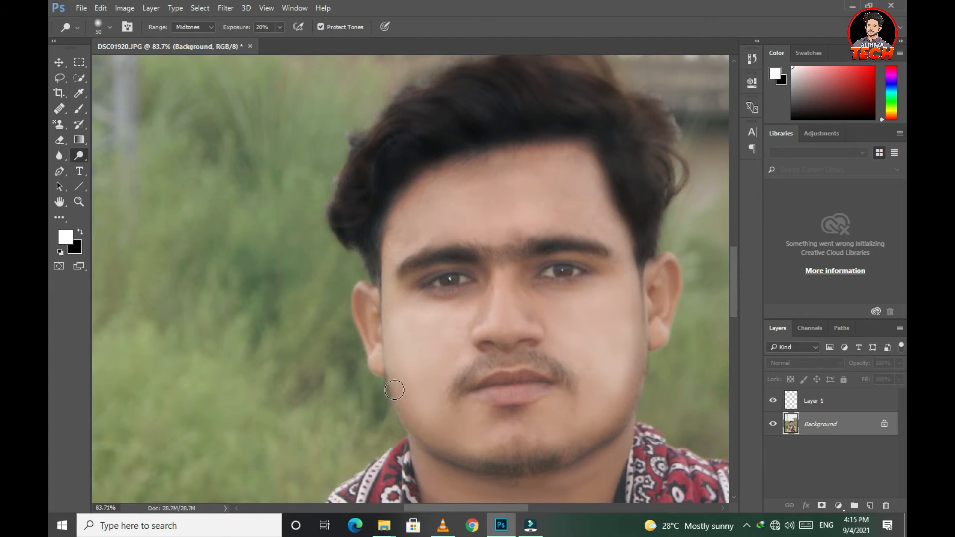
{"action": "scroll", "coordinate": [399, 386], "scroll_direction": "down", "scroll_amount": 3}
{"action": "scroll", "coordinate": [399, 384], "scroll_direction": "up", "scroll_amount": 4}
{"action": "scroll", "coordinate": [432, 320], "scroll_direction": "down", "scroll_amount": 3}
{"action": "scroll", "coordinate": [508, 316], "scroll_direction": "up", "scroll_amount": 2}
{"action": "scroll", "coordinate": [508, 316], "scroll_direction": "up", "scroll_amount": 2}
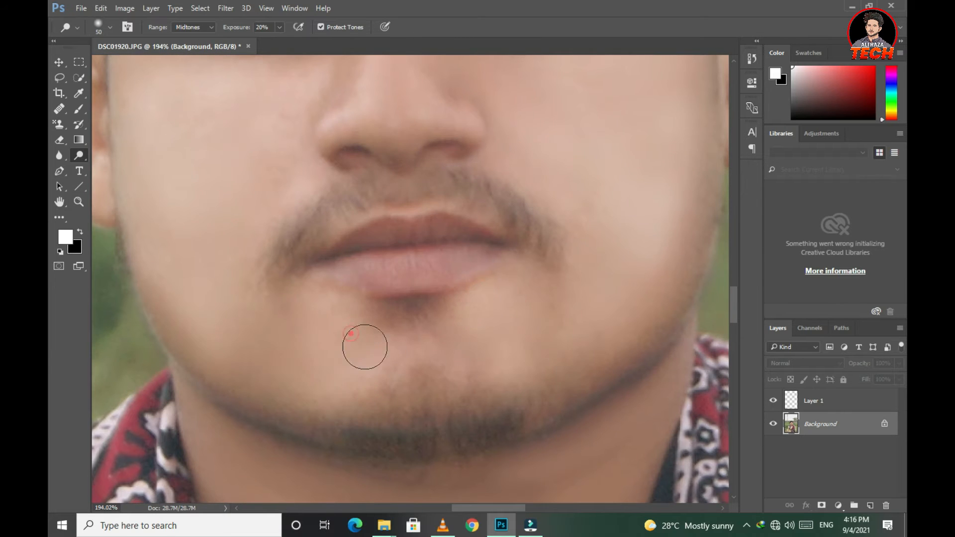
{"action": "scroll", "coordinate": [549, 377], "scroll_direction": "down", "scroll_amount": 4}
{"action": "scroll", "coordinate": [403, 363], "scroll_direction": "up", "scroll_amount": 4}
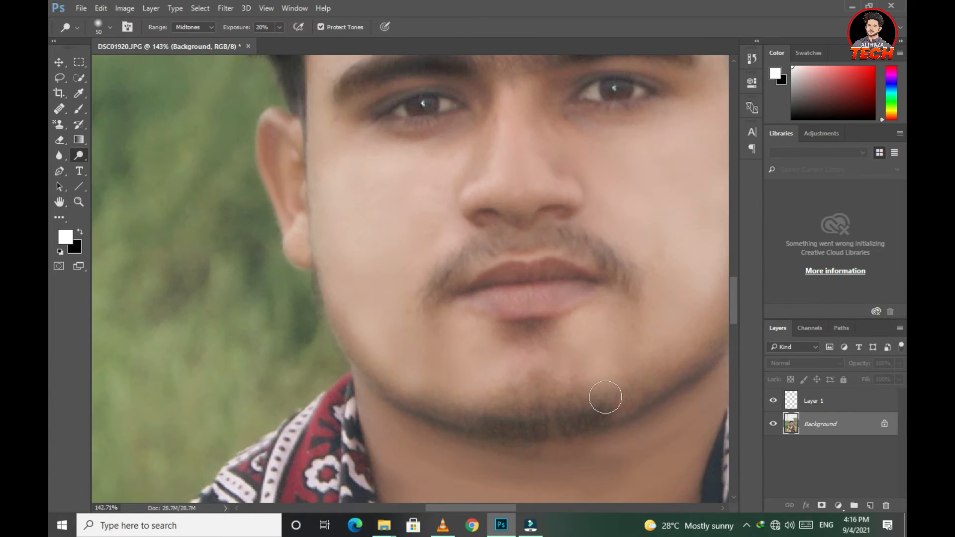
Even out the brightness of the chin and the skin under the eyes with the Dodge tool
{"action": "left_click_drag", "start_coordinate": [643, 356], "coordinate": [447, 376]}
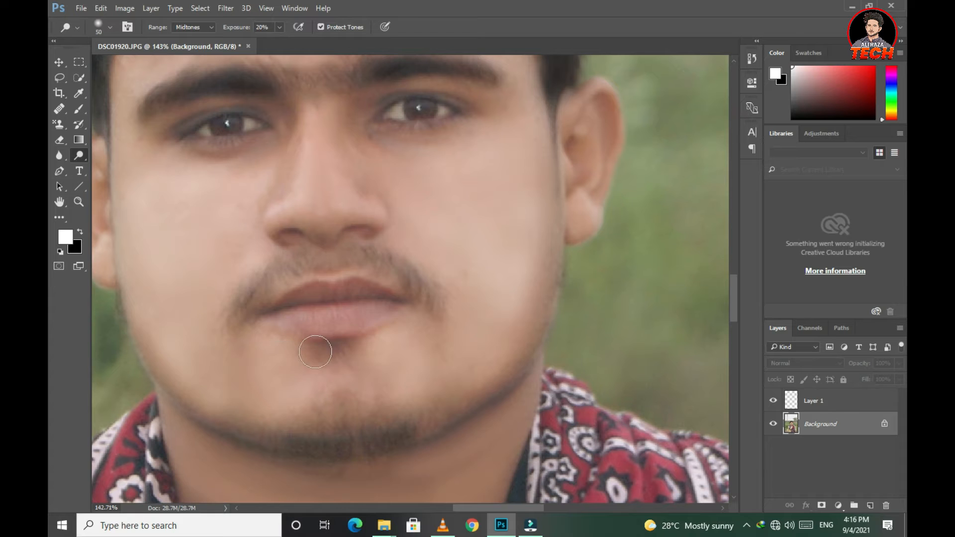
{"action": "left_click_drag", "start_coordinate": [232, 245], "coordinate": [263, 342]}
{"action": "left_click_drag", "start_coordinate": [421, 438], "coordinate": [407, 434]}
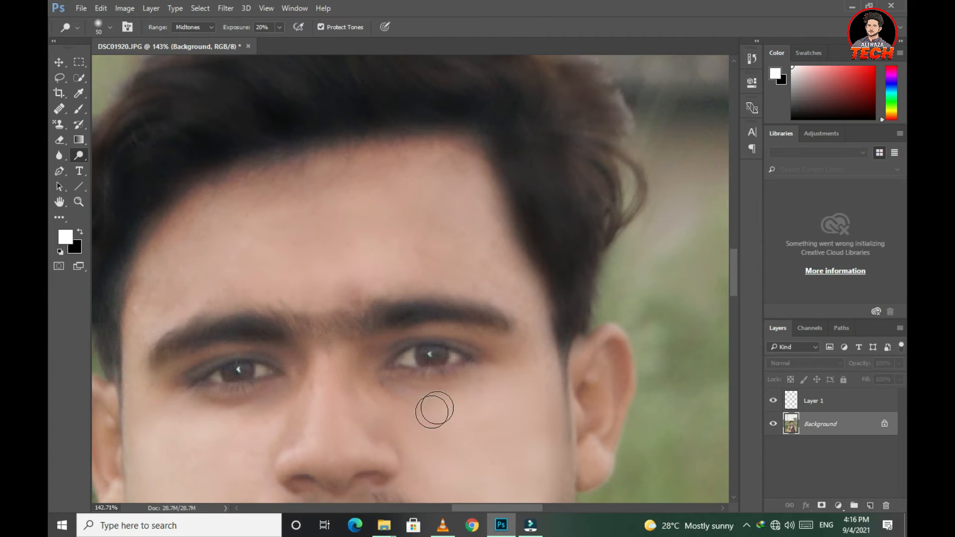
{"action": "mouse_move", "coordinate": [163, 381]}
{"action": "left_mouse_down"}
{"action": "mouse_move", "coordinate": [307, 297]}
{"action": "mouse_move", "coordinate": [224, 458]}
{"action": "left_mouse_up"}
{"action": "mouse_move", "coordinate": [410, 245]}
{"action": "left_mouse_down"}
{"action": "mouse_move", "coordinate": [497, 221]}
{"action": "mouse_move", "coordinate": [201, 359]}
{"action": "left_mouse_up"}
Reduce the History Brush to 100 px and brush over the left ear and the side of the face at 20% opacity
{"action": "scroll", "coordinate": [446, 320], "scroll_direction": "down", "scroll_amount": 7}
{"action": "key", "text": "y"}
{"action": "scroll", "coordinate": [476, 403], "scroll_direction": "up", "scroll_amount": 8}
{"action": "key", "text": "bracketleft"}
{"action": "key", "text": "bracketleft"}
{"action": "key", "text": "bracketleft"}
{"action": "key", "text": "bracketleft"}
{"action": "key", "text": "bracketleft"}
{"action": "mouse_move", "coordinate": [525, 329]}
{"action": "left_mouse_down"}
{"action": "mouse_move", "coordinate": [553, 320]}
{"action": "mouse_move", "coordinate": [578, 286]}
{"action": "mouse_move", "coordinate": [546, 255]}
{"action": "left_mouse_up"}
{"action": "scroll", "coordinate": [582, 292], "scroll_direction": "down", "scroll_amount": 2}
{"action": "scroll", "coordinate": [546, 255], "scroll_direction": "down", "scroll_amount": 5}
{"action": "scroll", "coordinate": [452, 288], "scroll_direction": "up", "scroll_amount": 8}
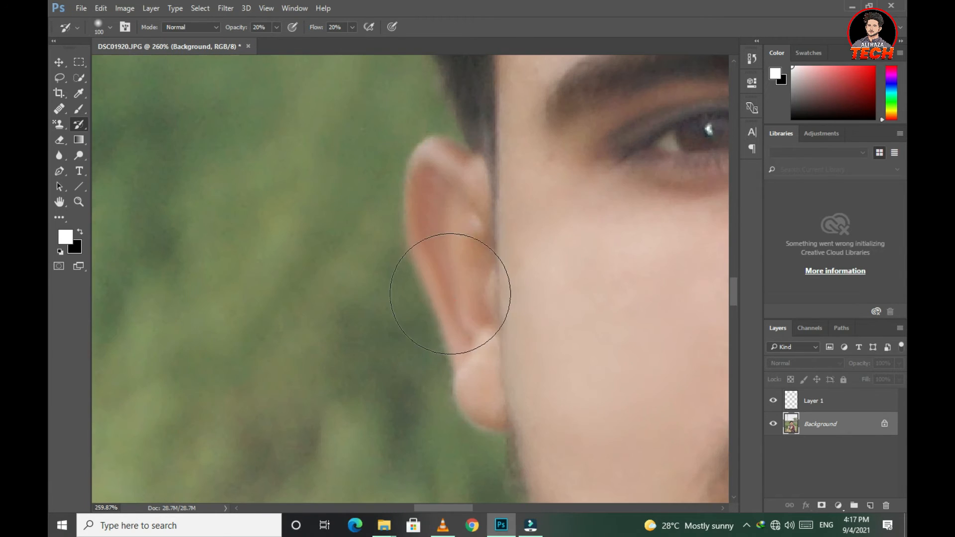
{"action": "scroll", "coordinate": [546, 415], "scroll_direction": "down", "scroll_amount": 4}
{"action": "mouse_move", "coordinate": [452, 358]}
{"action": "left_mouse_down"}
{"action": "mouse_move", "coordinate": [442, 387]}
{"action": "mouse_move", "coordinate": [463, 411]}
{"action": "left_mouse_up"}
{"action": "scroll", "coordinate": [355, 438], "scroll_direction": "down", "scroll_amount": 5}
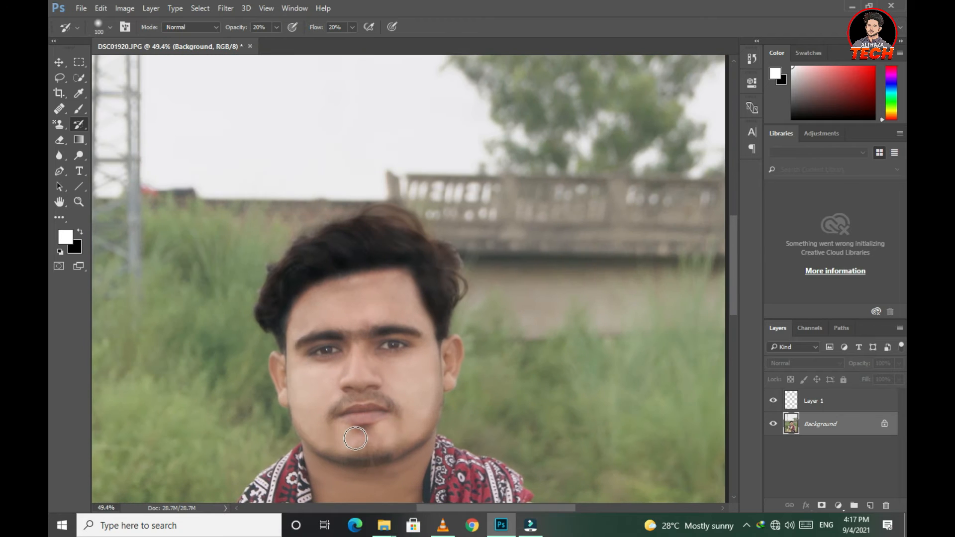
Enlarge the History Brush to 1100 px and apply it once over the whole face to tone down the brightening
{"action": "key", "text": "bracketright"}
{"action": "key", "text": "bracketright"}
{"action": "key", "text": "bracketright"}
{"action": "key", "text": "bracketright"}
{"action": "key", "text": "bracketright"}
{"action": "key", "text": "bracketright"}
{"action": "key", "text": "bracketright"}
{"action": "key", "text": "bracketright"}
{"action": "key", "text": "bracketright"}
{"action": "key", "text": "bracketright"}
{"action": "key", "text": "bracketright"}
{"action": "key", "text": "bracketright"}
{"action": "key", "text": "bracketright"}
{"action": "left_click", "coordinate": [374, 392]}
{"action": "scroll", "coordinate": [535, 330], "scroll_direction": "down", "scroll_amount": 9}
{"action": "scroll", "coordinate": [534, 332], "scroll_direction": "up", "scroll_amount": 9}
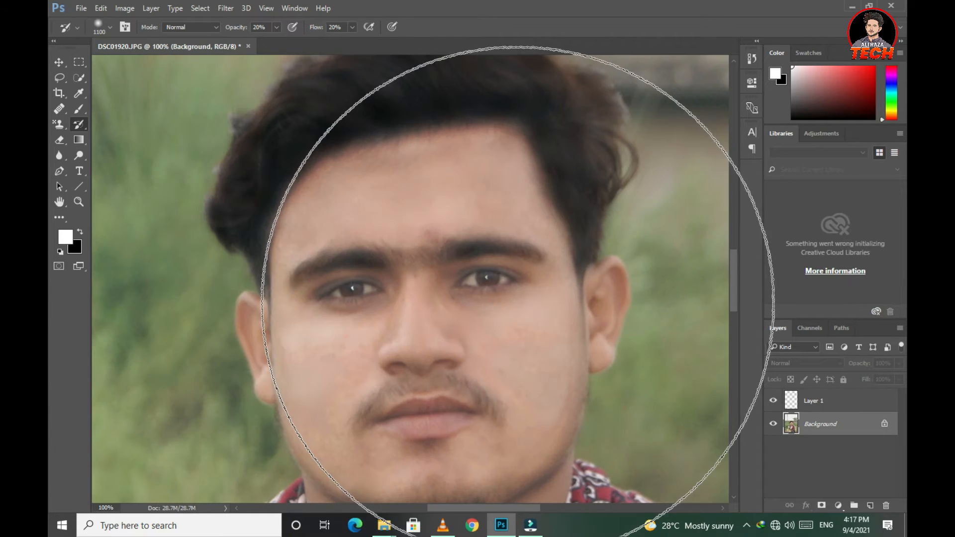
Heal the uneven patches on the chin, jaw and cheeks with a 40 px Healing Brush using sampled skin
{"action": "key", "text": "o"}
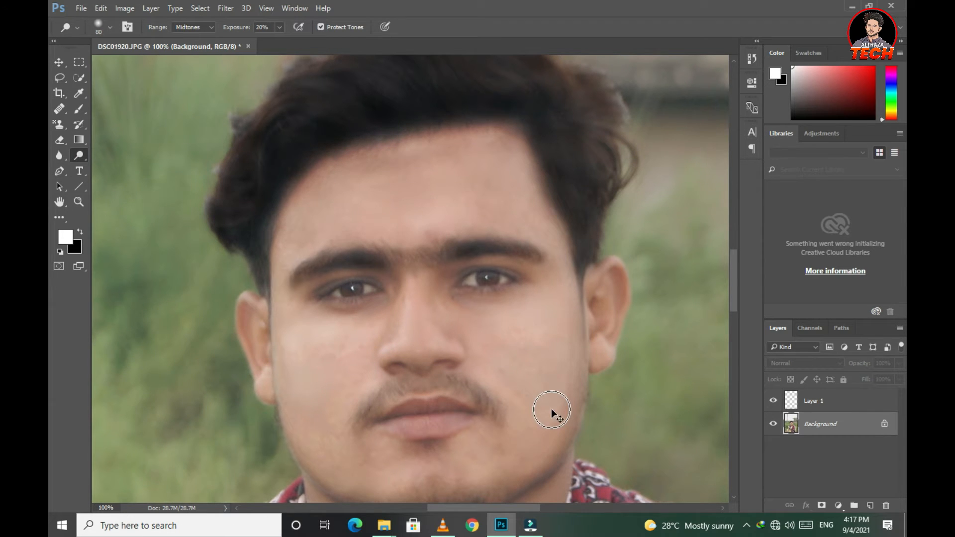
{"action": "key", "text": "j"}
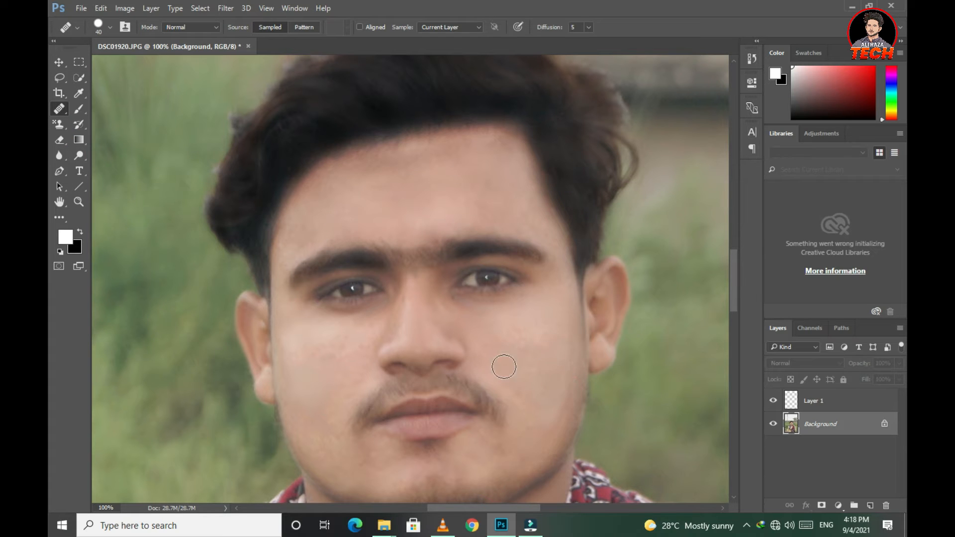
{"action": "left_click_drag", "start_coordinate": [501, 402], "coordinate": [499, 403]}
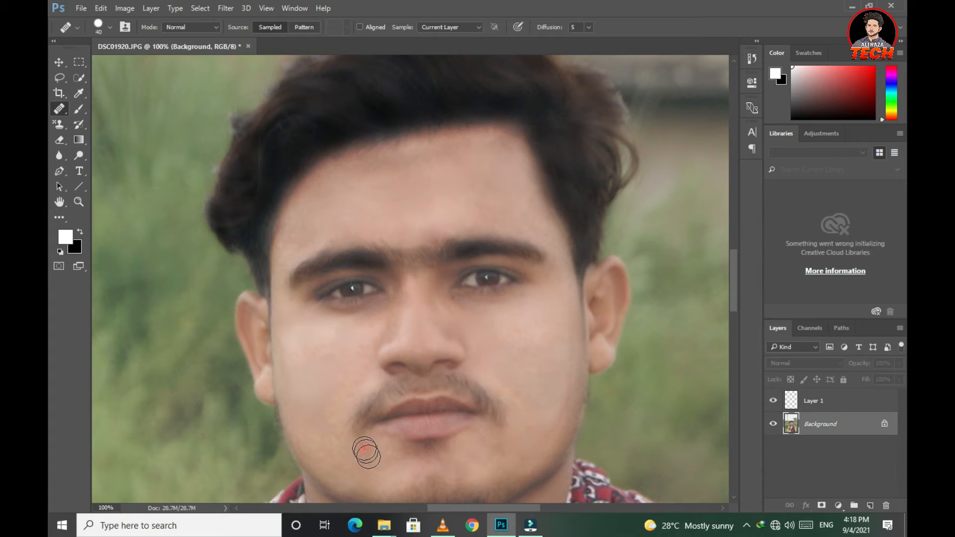
{"action": "left_click", "coordinate": [396, 457]}
{"action": "left_click_drag", "start_coordinate": [531, 490], "coordinate": [550, 405]}
{"action": "left_click", "coordinate": [549, 405]}
{"action": "left_click_drag", "start_coordinate": [575, 341], "coordinate": [582, 350]}
{"action": "left_click", "coordinate": [518, 297]}
{"action": "left_click", "coordinate": [582, 315]}
{"action": "left_click", "coordinate": [540, 393]}
{"action": "left_click", "coordinate": [581, 349]}
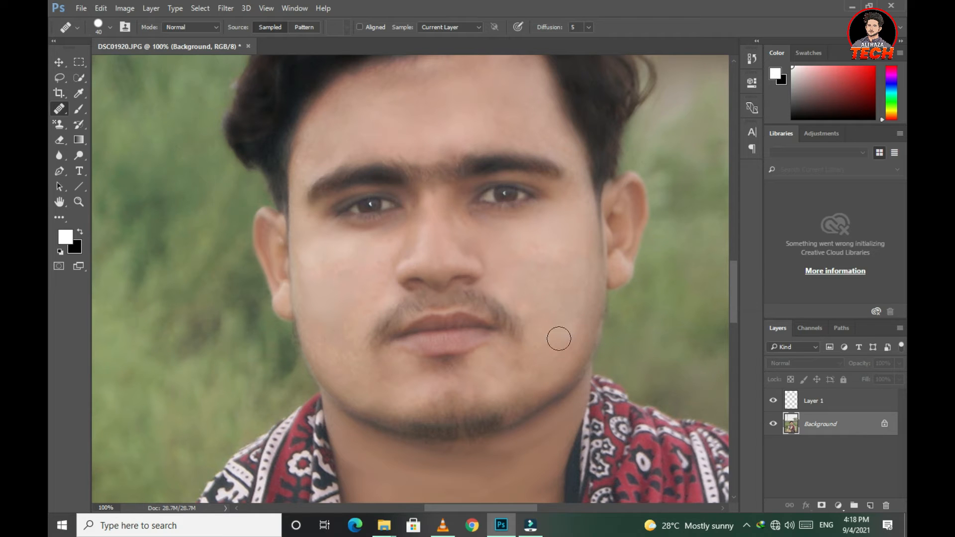
Set the Dodge tool's exposure to 10%
{"action": "key", "text": "o"}
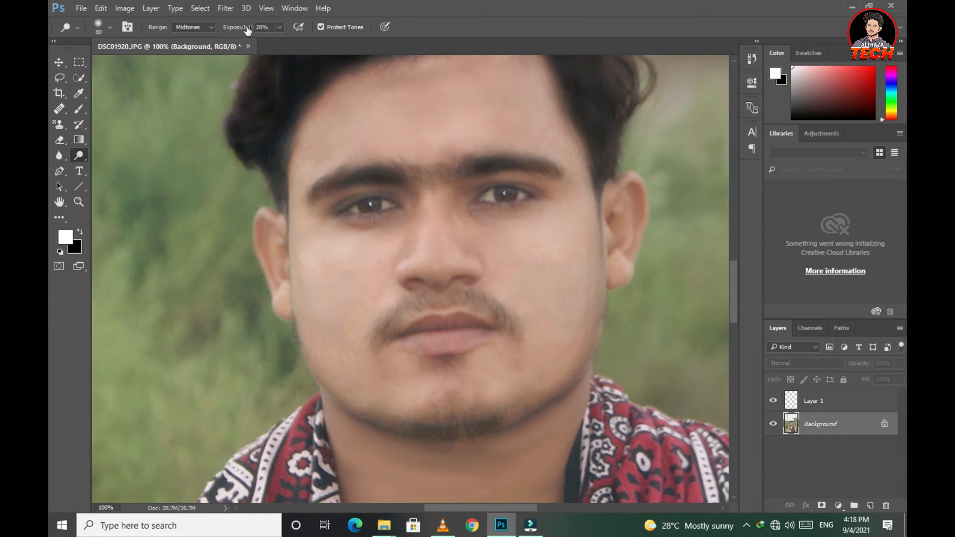
{"action": "left_click_drag", "start_coordinate": [264, 26], "coordinate": [249, 38]}
{"action": "type", "text": "1"}
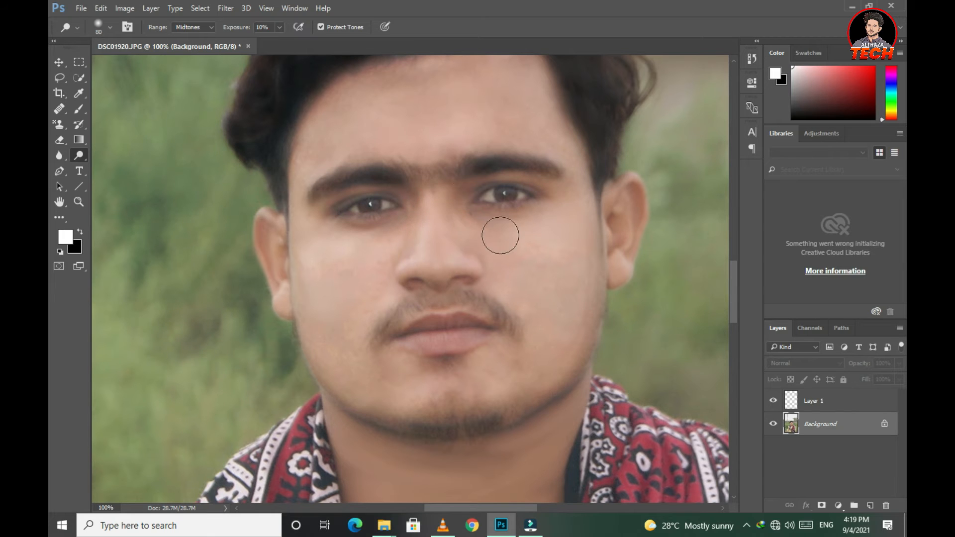
Touch up the cheek beside the left ear with the 90 px History Brush at 20% opacity
{"action": "scroll", "coordinate": [593, 383], "scroll_direction": "down", "scroll_amount": 6}
{"action": "scroll", "coordinate": [577, 380], "scroll_direction": "up", "scroll_amount": 7}
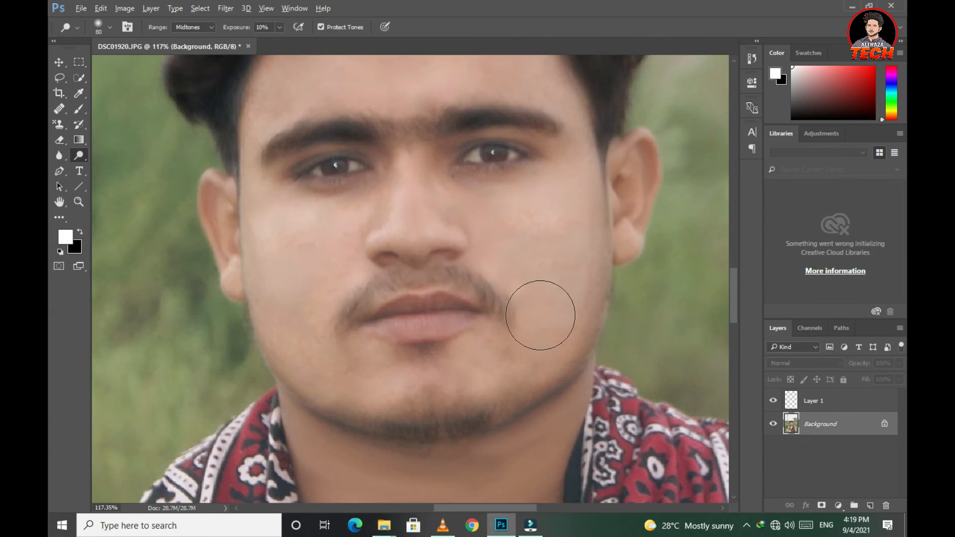
{"action": "scroll", "coordinate": [542, 316], "scroll_direction": "up", "scroll_amount": 7}
{"action": "scroll", "coordinate": [580, 375], "scroll_direction": "down", "scroll_amount": 4}
{"action": "scroll", "coordinate": [580, 376], "scroll_direction": "down", "scroll_amount": 2}
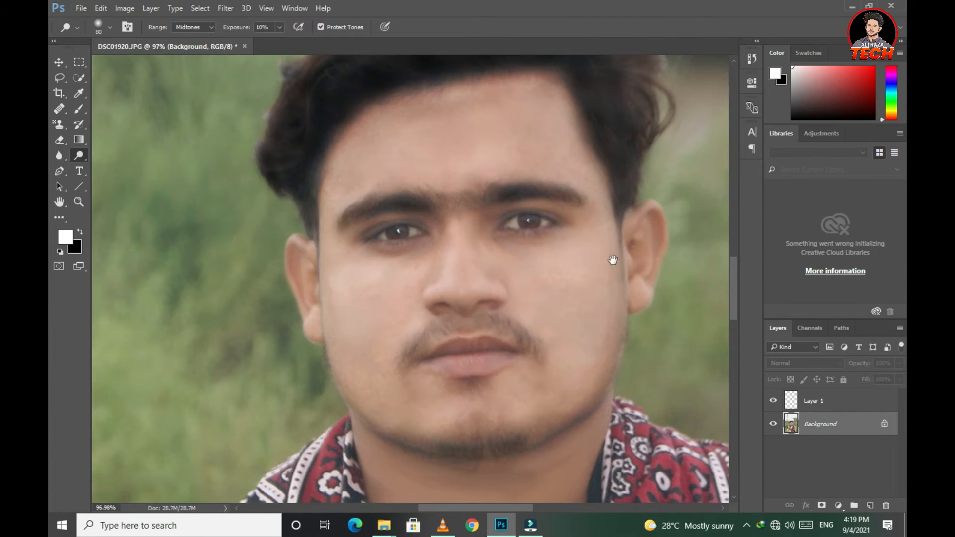
{"action": "scroll", "coordinate": [557, 338], "scroll_direction": "up", "scroll_amount": 4}
{"action": "left_click", "coordinate": [80, 125]}
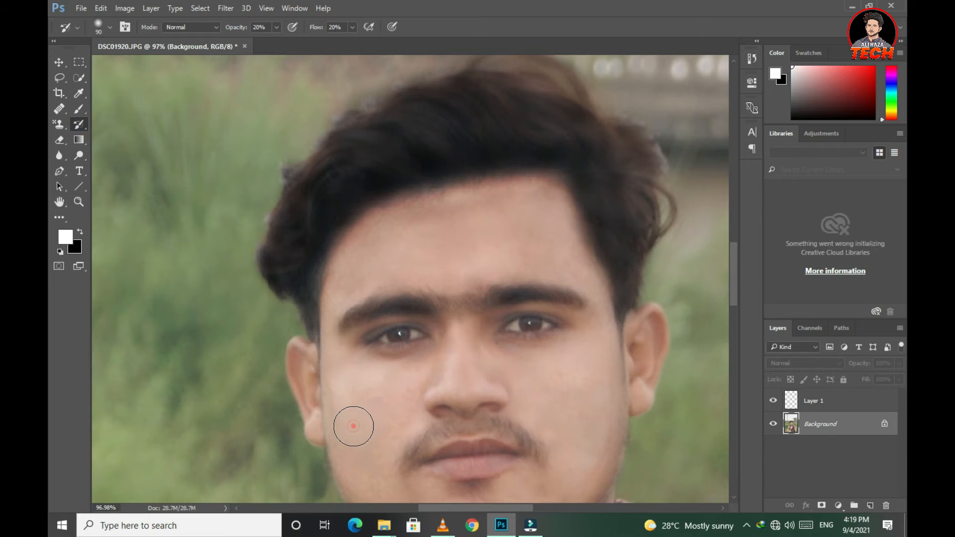
{"action": "scroll", "coordinate": [506, 371], "scroll_direction": "down", "scroll_amount": 9}
Brighten the skin below the jaw with the 70 px Dodge tool set to midtones at 10% exposure
{"action": "left_click", "coordinate": [84, 157]}
{"action": "scroll", "coordinate": [401, 229], "scroll_direction": "up", "scroll_amount": 10}
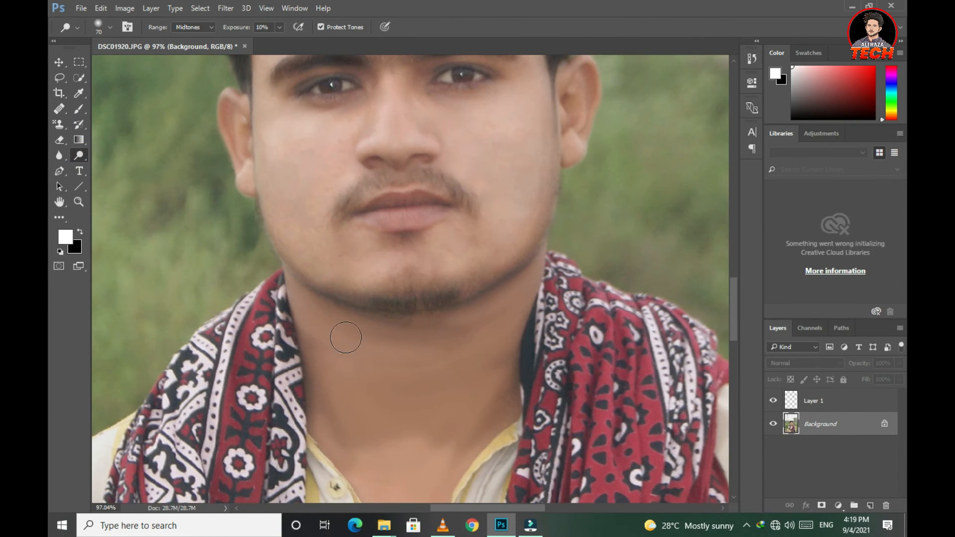
{"action": "scroll", "coordinate": [343, 348], "scroll_direction": "up", "scroll_amount": 3}
{"action": "scroll", "coordinate": [341, 360], "scroll_direction": "up", "scroll_amount": 4}
{"action": "left_click_drag", "start_coordinate": [335, 318], "coordinate": [429, 194]}
Reduce the Dodge brush and brighten the neck from the jaw down to the collar with repeated strokes
{"action": "key", "text": "["}
{"action": "key", "text": "["}
{"action": "key", "text": "["}
{"action": "key", "text": "["}
{"action": "left_click_drag", "start_coordinate": [316, 59], "coordinate": [357, 182]}
{"action": "mouse_move", "coordinate": [410, 433]}
{"action": "left_mouse_down"}
{"action": "mouse_move", "coordinate": [408, 364]}
{"action": "mouse_move", "coordinate": [424, 447]}
{"action": "left_mouse_up"}
{"action": "left_click_drag", "start_coordinate": [477, 487], "coordinate": [469, 192]}
{"action": "left_click_drag", "start_coordinate": [393, 65], "coordinate": [446, 286]}
{"action": "scroll", "coordinate": [445, 286], "scroll_direction": "down", "scroll_amount": 4}
{"action": "mouse_move", "coordinate": [467, 448]}
{"action": "left_mouse_down"}
{"action": "mouse_move", "coordinate": [463, 458]}
{"action": "mouse_move", "coordinate": [388, 224]}
{"action": "left_mouse_up"}
{"action": "mouse_move", "coordinate": [388, 224]}
{"action": "left_mouse_down"}
{"action": "mouse_move", "coordinate": [473, 363]}
{"action": "mouse_move", "coordinate": [492, 415]}
{"action": "left_mouse_up"}
{"action": "left_click_drag", "start_coordinate": [531, 362], "coordinate": [456, 169]}
{"action": "mouse_move", "coordinate": [532, 158]}
{"action": "left_mouse_down"}
{"action": "mouse_move", "coordinate": [490, 307]}
{"action": "mouse_move", "coordinate": [423, 399]}
{"action": "left_mouse_up"}
{"action": "left_click_drag", "start_coordinate": [571, 102], "coordinate": [555, 272]}
{"action": "mouse_move", "coordinate": [569, 190]}
{"action": "left_mouse_down"}
{"action": "mouse_move", "coordinate": [551, 333]}
{"action": "mouse_move", "coordinate": [561, 192]}
{"action": "mouse_move", "coordinate": [546, 374]}
{"action": "left_mouse_up"}
{"action": "left_click_drag", "start_coordinate": [551, 307], "coordinate": [575, 174]}
Enlarge the Dodge brush to 90 px and sweep broad strokes across the whole neck to even the brightness
{"action": "key", "text": "bracketright"}
{"action": "key", "text": "bracketright"}
{"action": "key", "text": "bracketright"}
{"action": "key", "text": "bracketright"}
{"action": "left_click_drag", "start_coordinate": [239, 253], "coordinate": [500, 273]}
{"action": "mouse_move", "coordinate": [200, 267]}
{"action": "left_mouse_down"}
{"action": "mouse_move", "coordinate": [386, 333]}
{"action": "mouse_move", "coordinate": [538, 299]}
{"action": "left_mouse_up"}
{"action": "left_click_drag", "start_coordinate": [358, 353], "coordinate": [404, 196]}
{"action": "mouse_move", "coordinate": [601, 123]}
{"action": "left_mouse_down"}
{"action": "mouse_move", "coordinate": [423, 223]}
{"action": "mouse_move", "coordinate": [318, 219]}
{"action": "left_mouse_up"}
{"action": "mouse_move", "coordinate": [251, 192]}
{"action": "left_mouse_down"}
{"action": "mouse_move", "coordinate": [354, 279]}
{"action": "mouse_move", "coordinate": [481, 279]}
{"action": "left_mouse_up"}
{"action": "mouse_move", "coordinate": [271, 186]}
{"action": "left_mouse_down"}
{"action": "mouse_move", "coordinate": [537, 239]}
{"action": "mouse_move", "coordinate": [552, 232]}
{"action": "left_mouse_up"}
{"action": "left_click_drag", "start_coordinate": [588, 202], "coordinate": [558, 268]}
{"action": "left_click_drag", "start_coordinate": [546, 266], "coordinate": [322, 310]}
Reduce the Dodge brush to 45 px and lighten the shadow along the underside of the bearded chin
{"action": "scroll", "coordinate": [405, 244], "scroll_direction": "down", "scroll_amount": 5}
{"action": "scroll", "coordinate": [478, 240], "scroll_direction": "up", "scroll_amount": 9}
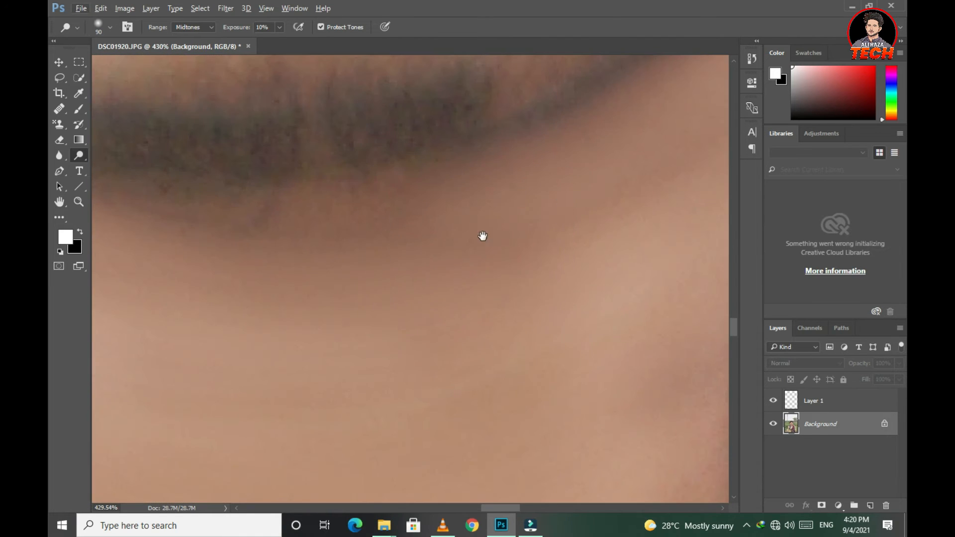
{"action": "left_click_drag", "start_coordinate": [482, 236], "coordinate": [484, 318]}
{"action": "key", "text": "bracketleft"}
{"action": "key", "text": "bracketleft"}
{"action": "key", "text": "bracketleft"}
{"action": "key", "text": "bracketleft"}
{"action": "key", "text": "bracketleft"}
{"action": "left_click_drag", "start_coordinate": [655, 220], "coordinate": [344, 287]}
{"action": "left_click_drag", "start_coordinate": [423, 339], "coordinate": [572, 302]}
{"action": "left_click_drag", "start_coordinate": [463, 301], "coordinate": [482, 383]}
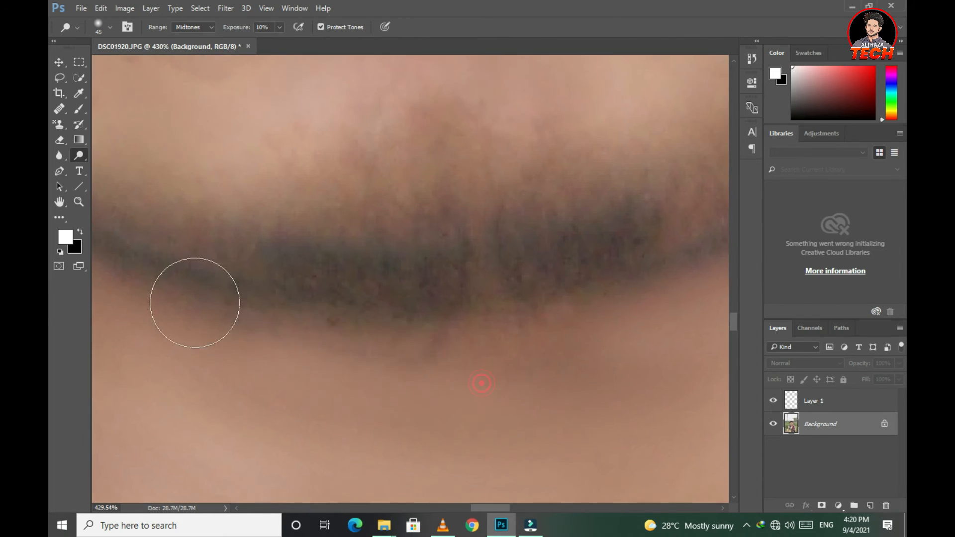
{"action": "left_click_drag", "start_coordinate": [150, 318], "coordinate": [423, 226]}
{"action": "left_click_drag", "start_coordinate": [647, 254], "coordinate": [269, 324]}
Dodge the remaining dark areas of the neck between the chin and the open collar
{"action": "scroll", "coordinate": [508, 354], "scroll_direction": "down", "scroll_amount": 4}
{"action": "left_click_drag", "start_coordinate": [644, 276], "coordinate": [636, 339]}
{"action": "scroll", "coordinate": [434, 379], "scroll_direction": "up", "scroll_amount": 3}
{"action": "left_click_drag", "start_coordinate": [435, 379], "coordinate": [418, 149]}
{"action": "scroll", "coordinate": [498, 428], "scroll_direction": "down", "scroll_amount": 4}
{"action": "left_click_drag", "start_coordinate": [497, 428], "coordinate": [490, 257]}
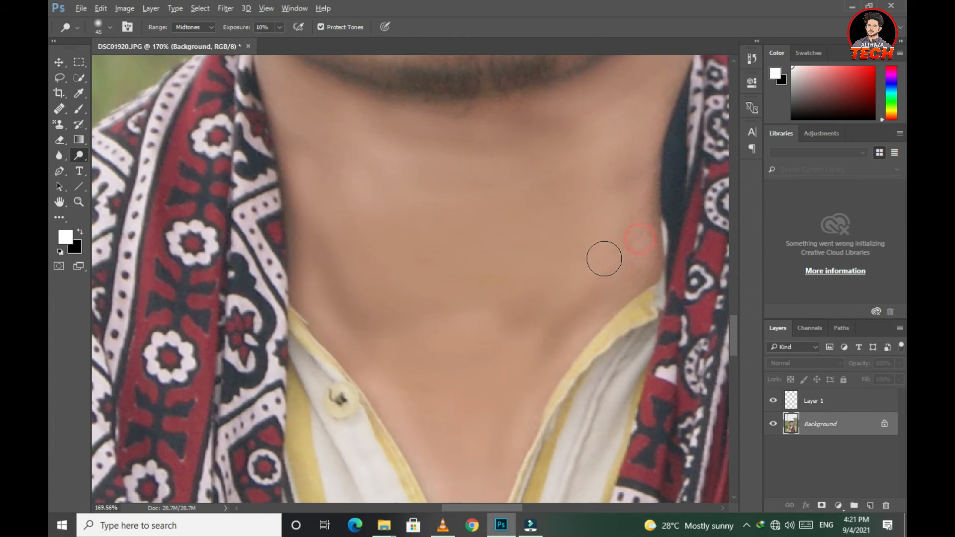
Select the man's head, neck and part of the scarf with the 250 px Quick Selection tool
{"action": "key", "text": "ctrl+0"}
{"action": "left_click", "coordinate": [55, 66]}
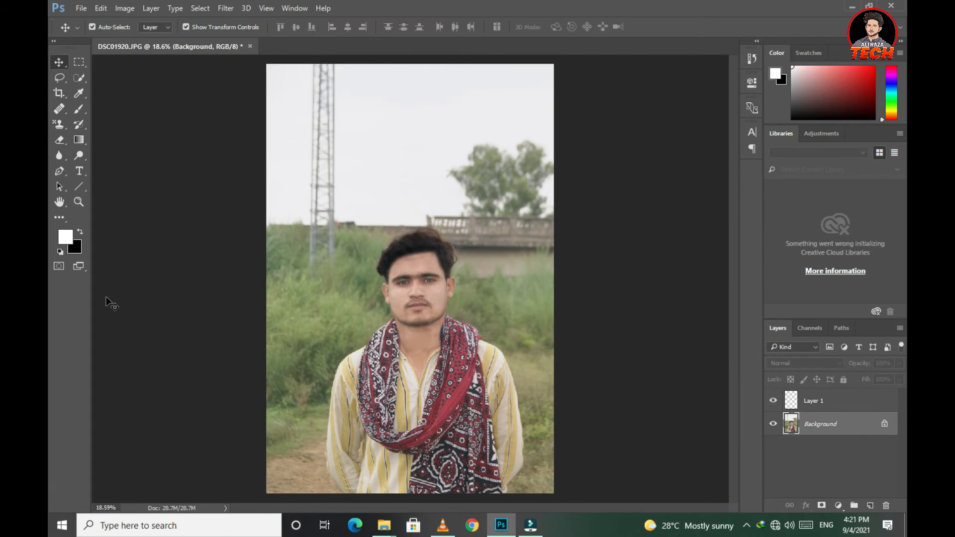
{"action": "left_click", "coordinate": [79, 77]}
{"action": "scroll", "coordinate": [402, 382], "scroll_direction": "up", "scroll_amount": 1}
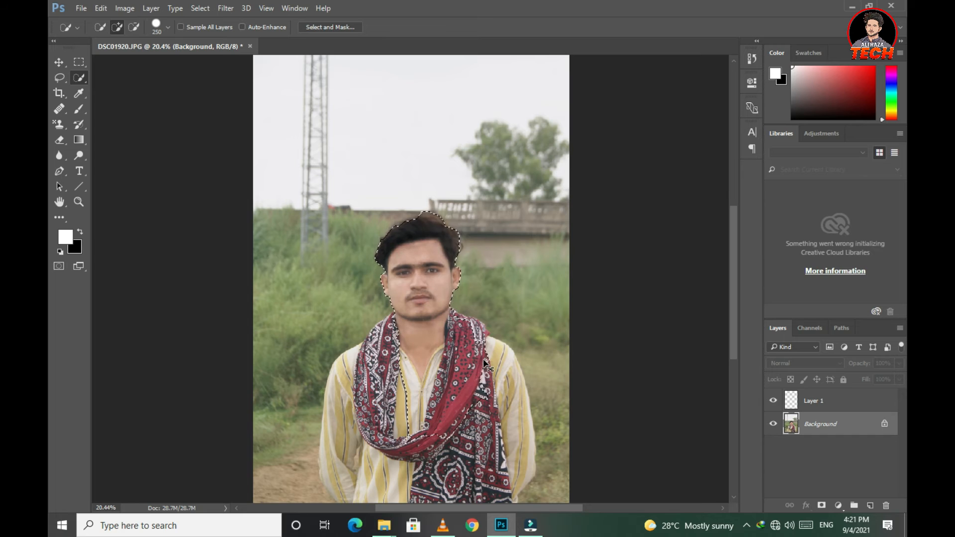
{"action": "key", "text": "ctrl+1"}
{"action": "left_click_drag", "start_coordinate": [484, 360], "coordinate": [456, 267]}
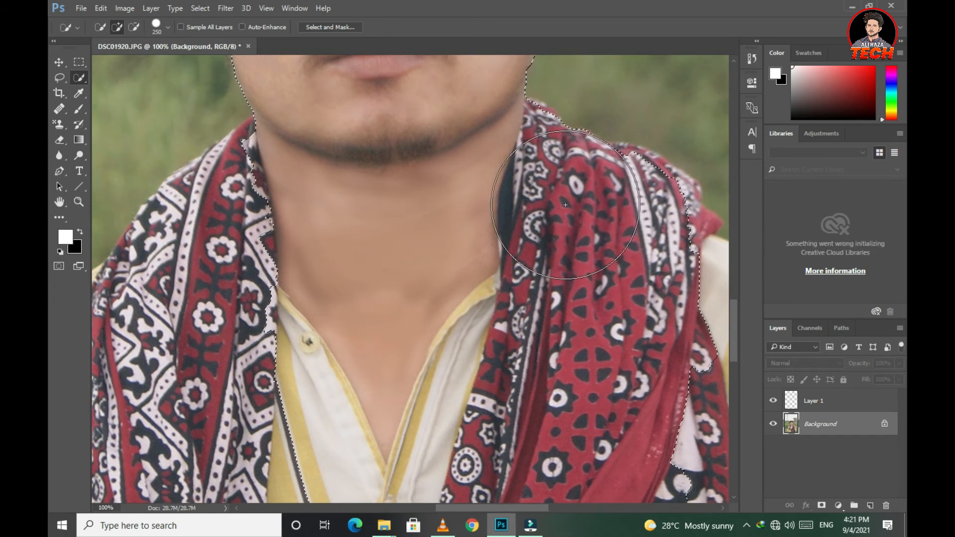
Extend the selection over the rest of the scarf, the shirt and both sleeves down to the photo's lower edge
{"action": "left_click_drag", "start_coordinate": [716, 438], "coordinate": [636, 318]}
{"action": "left_click_drag", "start_coordinate": [584, 228], "coordinate": [593, 240]}
{"action": "mouse_move", "coordinate": [635, 422]}
{"action": "left_mouse_down"}
{"action": "mouse_move", "coordinate": [487, 213]}
{"action": "mouse_move", "coordinate": [490, 259]}
{"action": "left_mouse_up"}
{"action": "left_click_drag", "start_coordinate": [461, 428], "coordinate": [454, 259]}
{"action": "left_click_drag", "start_coordinate": [275, 344], "coordinate": [482, 331]}
{"action": "scroll", "coordinate": [331, 348], "scroll_direction": "down", "scroll_amount": 2}
{"action": "left_click_drag", "start_coordinate": [388, 214], "coordinate": [479, 358]}
{"action": "left_click_drag", "start_coordinate": [404, 178], "coordinate": [492, 369]}
{"action": "left_click", "coordinate": [505, 258]}
{"action": "left_click_drag", "start_coordinate": [506, 259], "coordinate": [482, 281]}
{"action": "left_click_drag", "start_coordinate": [434, 337], "coordinate": [477, 91]}
{"action": "left_click_drag", "start_coordinate": [412, 144], "coordinate": [411, 245]}
{"action": "left_click_drag", "start_coordinate": [380, 409], "coordinate": [412, 457]}
{"action": "scroll", "coordinate": [381, 410], "scroll_direction": "down", "scroll_amount": 4}
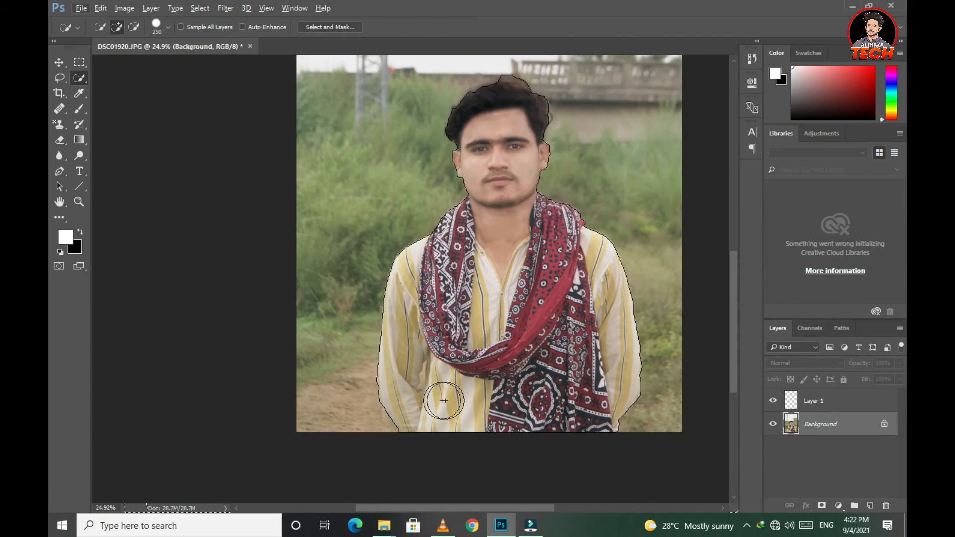
Subtract the background gap between the left sleeve and the body from the selection with a 25 px brush
{"action": "scroll", "coordinate": [441, 398], "scroll_direction": "up", "scroll_amount": 6}
{"action": "key", "text": "bracketleft"}
{"action": "key", "text": "bracketleft"}
{"action": "key", "text": "bracketleft"}
{"action": "key", "text": "bracketleft"}
{"action": "key", "text": "bracketleft"}
{"action": "key", "text": "bracketleft"}
{"action": "key", "text": "bracketleft"}
{"action": "key", "text": "bracketleft"}
{"action": "key", "text": "bracketleft"}
{"action": "key", "text": "bracketleft"}
{"action": "key", "text": "bracketleft"}
{"action": "key", "text": "bracketleft"}
{"action": "key", "text": "bracketleft"}
{"action": "key", "text": "alt"}
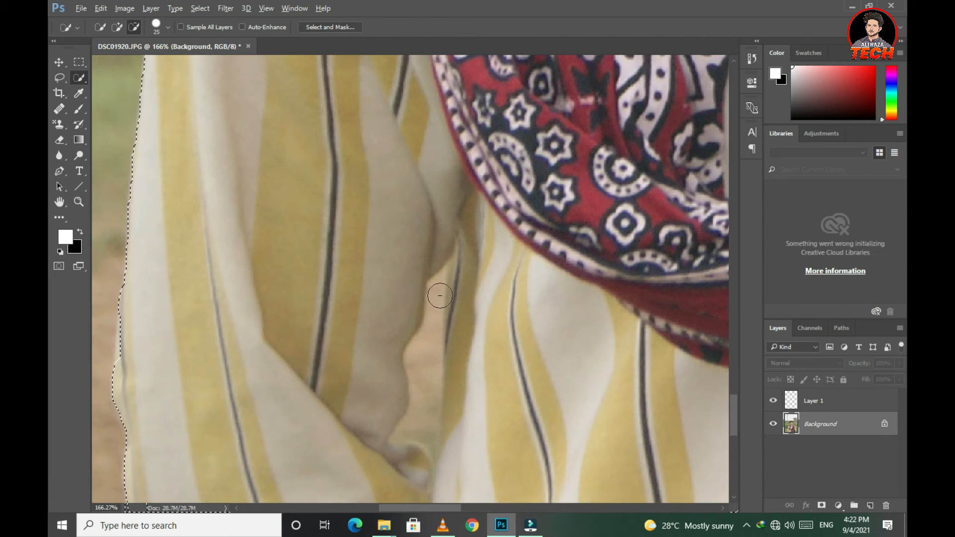
{"action": "mouse_move", "coordinate": [426, 369]}
{"action": "left_mouse_down"}
{"action": "mouse_move", "coordinate": [414, 437]}
{"action": "mouse_move", "coordinate": [438, 431]}
{"action": "left_mouse_up"}
{"action": "scroll", "coordinate": [437, 430], "scroll_direction": "down", "scroll_amount": 2}
{"action": "scroll", "coordinate": [437, 431], "scroll_direction": "down", "scroll_amount": 10}
{"action": "key", "text": "v"}
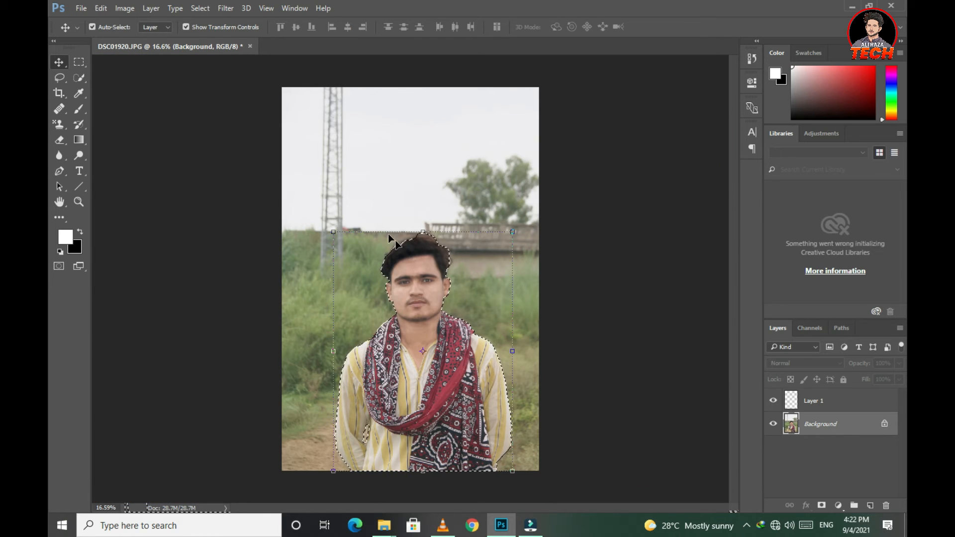
{"action": "double_click", "coordinate": [826, 425]}
{"action": "key", "text": "Return"}
{"action": "left_click", "coordinate": [816, 400]}
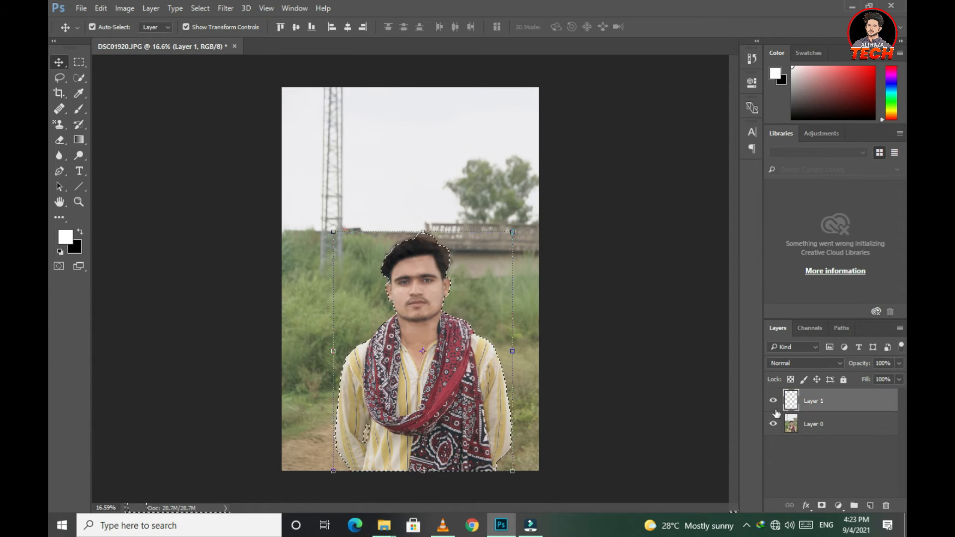
{"action": "left_click", "coordinate": [825, 428]}
{"action": "right_click", "coordinate": [457, 371]}
{"action": "left_click", "coordinate": [456, 371]}
{"action": "right_click", "coordinate": [457, 371]}
{"action": "left_click", "coordinate": [486, 397]}
{"action": "mouse_move", "coordinate": [433, 345]}
{"action": "left_mouse_down"}
{"action": "mouse_move", "coordinate": [449, 327]}
{"action": "mouse_move", "coordinate": [434, 353]}
{"action": "left_mouse_up"}
{"action": "right_click", "coordinate": [435, 353]}
{"action": "left_click", "coordinate": [458, 380]}
{"action": "right_click", "coordinate": [456, 405]}
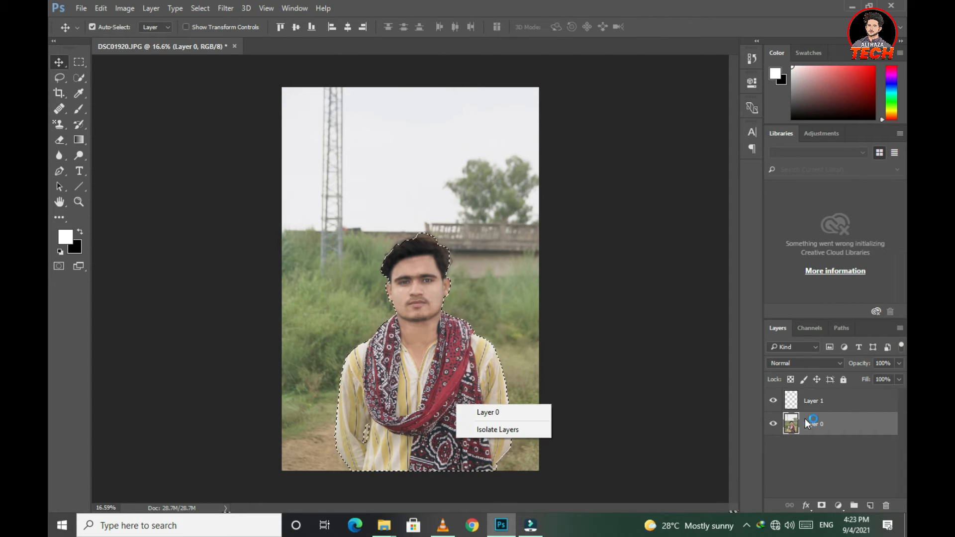
{"action": "left_click", "coordinate": [705, 436]}
{"action": "key", "text": "ctrl+alt+z"}
{"action": "left_click", "coordinate": [456, 399]}
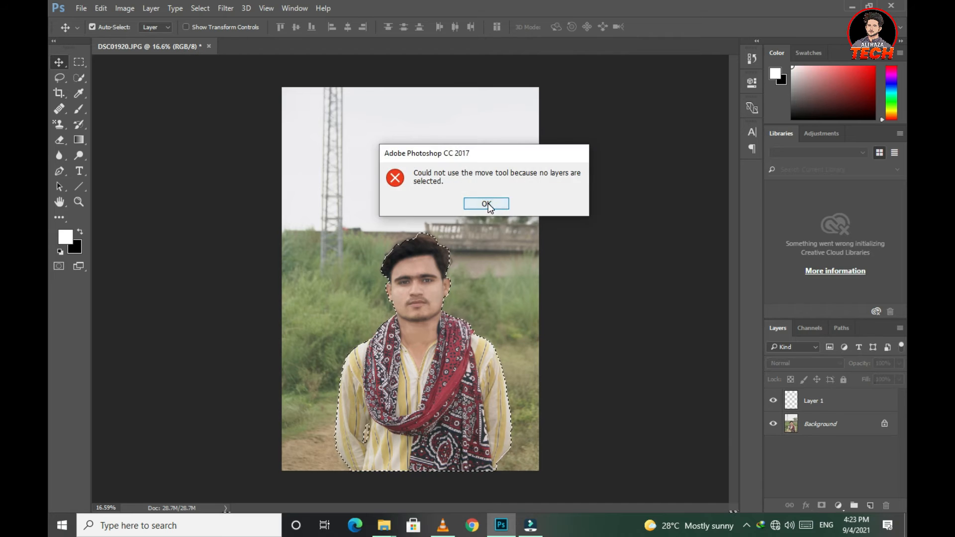
{"action": "left_click", "coordinate": [486, 203]}
Copy the selected man from the Background layer to a new layer with Layer Via Copy
{"action": "key", "text": "w"}
{"action": "left_click", "coordinate": [821, 423]}
{"action": "right_click", "coordinate": [421, 398]}
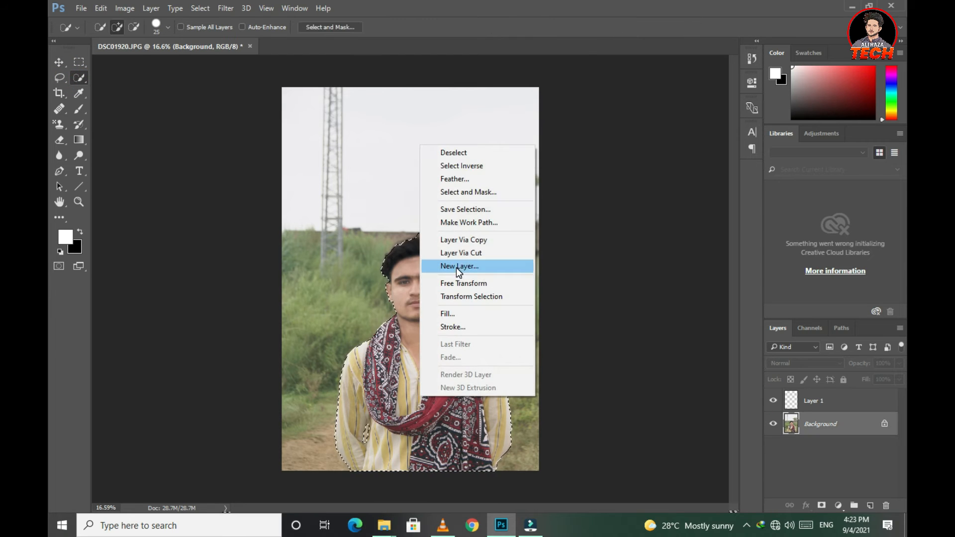
{"action": "left_click", "coordinate": [482, 241]}
Hide Layer 2 and make the Background layer active
{"action": "left_click", "coordinate": [813, 454]}
{"action": "left_click_drag", "start_coordinate": [781, 429], "coordinate": [832, 474]}
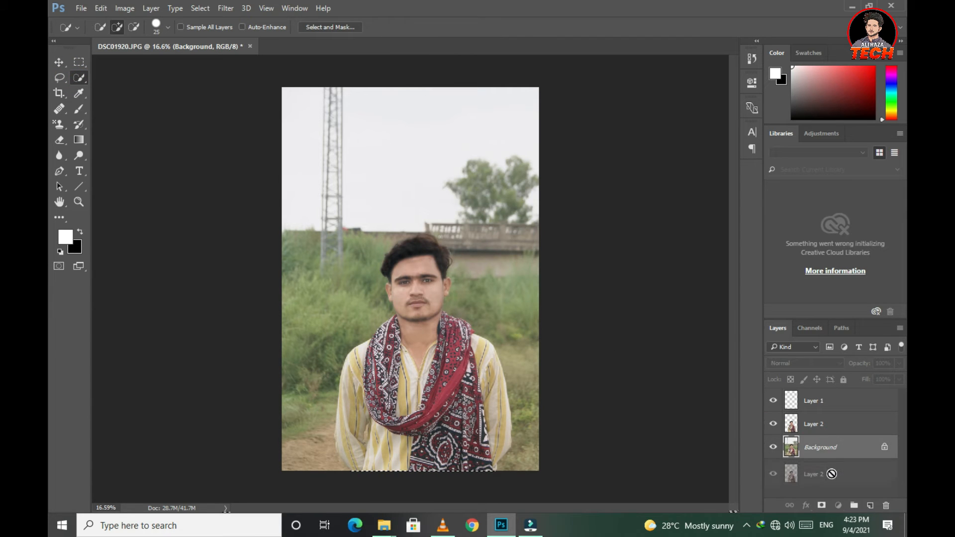
{"action": "left_click", "coordinate": [60, 63]}
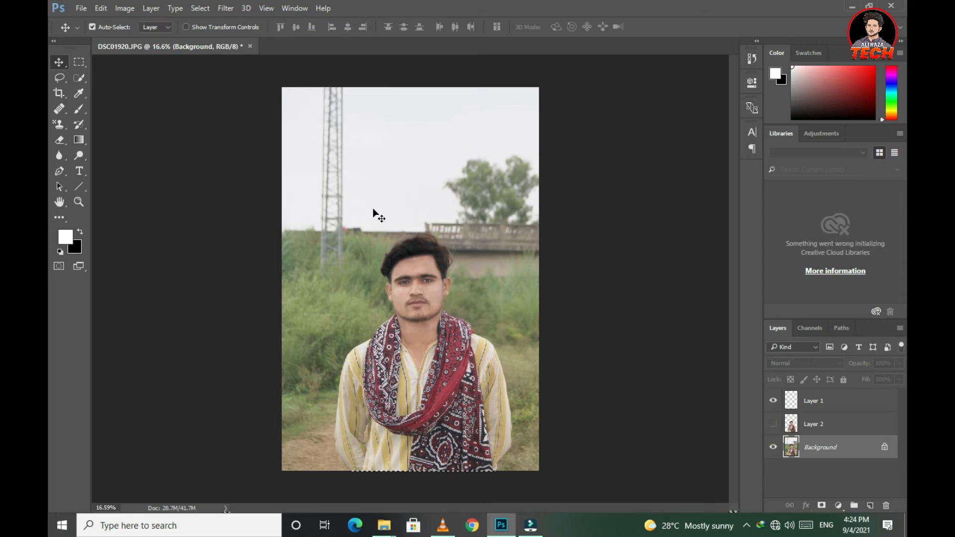
Try Auto Tone, Auto Contrast and Auto Color on the Background layer
{"action": "left_click", "coordinate": [125, 8]}
{"action": "left_click", "coordinate": [220, 54]}
{"action": "left_click", "coordinate": [126, 8]}
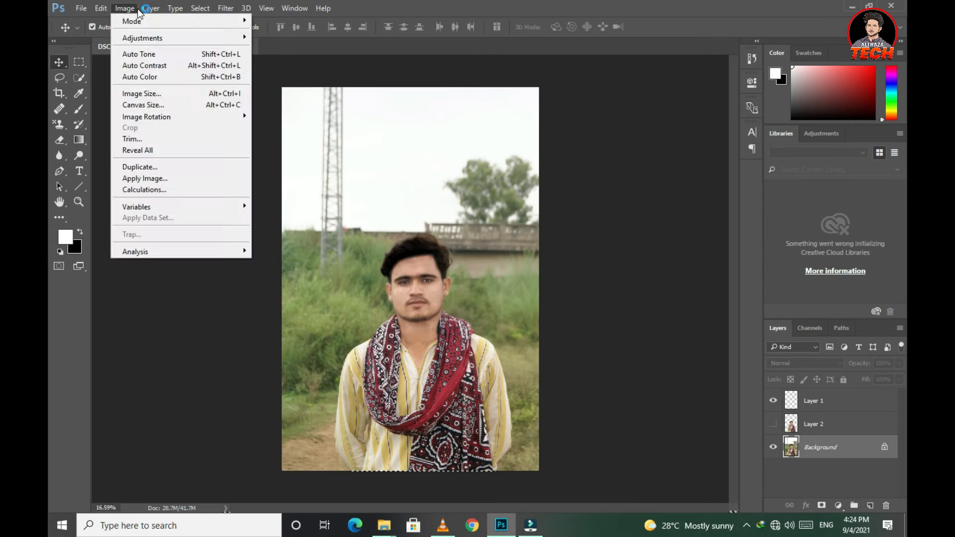
{"action": "left_click", "coordinate": [142, 65]}
{"action": "left_click", "coordinate": [125, 9]}
{"action": "left_click", "coordinate": [141, 77]}
{"action": "left_click", "coordinate": [124, 8]}
{"action": "left_click", "coordinate": [234, 66]}
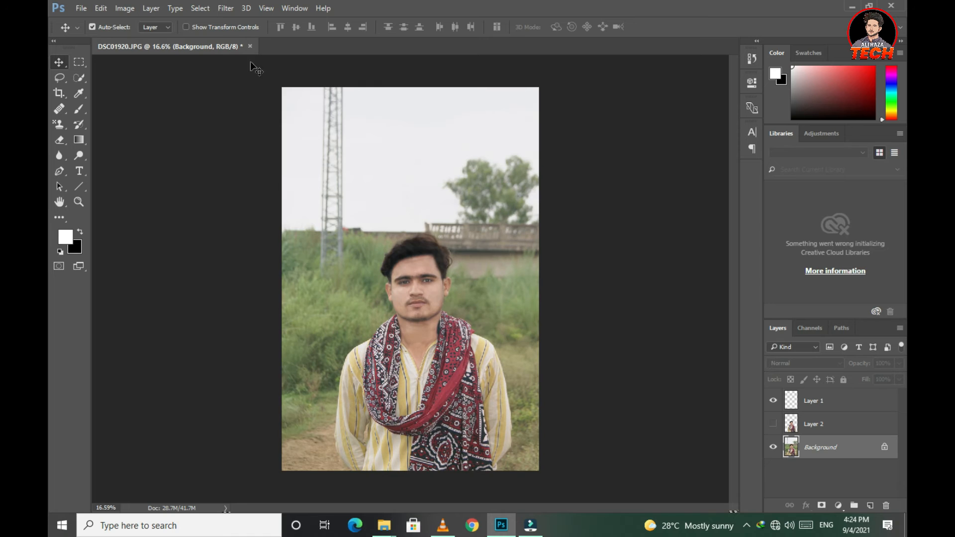
Increase the vibrance and saturation of the Background layer with the Vibrance adjustment
{"action": "left_click", "coordinate": [126, 8]}
{"action": "mouse_move", "coordinate": [154, 36]}
{"action": "left_click", "coordinate": [293, 90]}
{"action": "left_click_drag", "start_coordinate": [584, 140], "coordinate": [635, 150]}
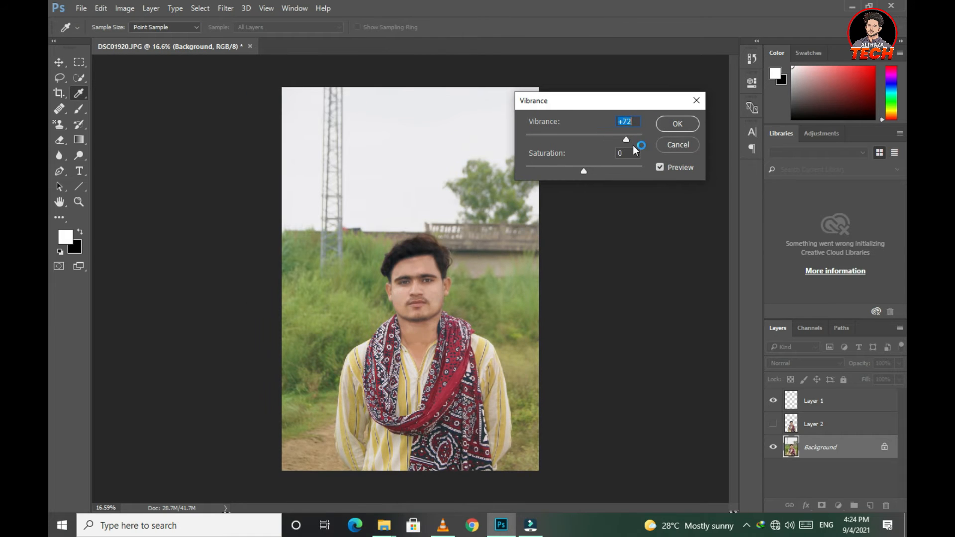
{"action": "mouse_move", "coordinate": [584, 171]}
{"action": "left_mouse_down"}
{"action": "mouse_move", "coordinate": [638, 175]}
{"action": "mouse_move", "coordinate": [596, 176]}
{"action": "left_mouse_up"}
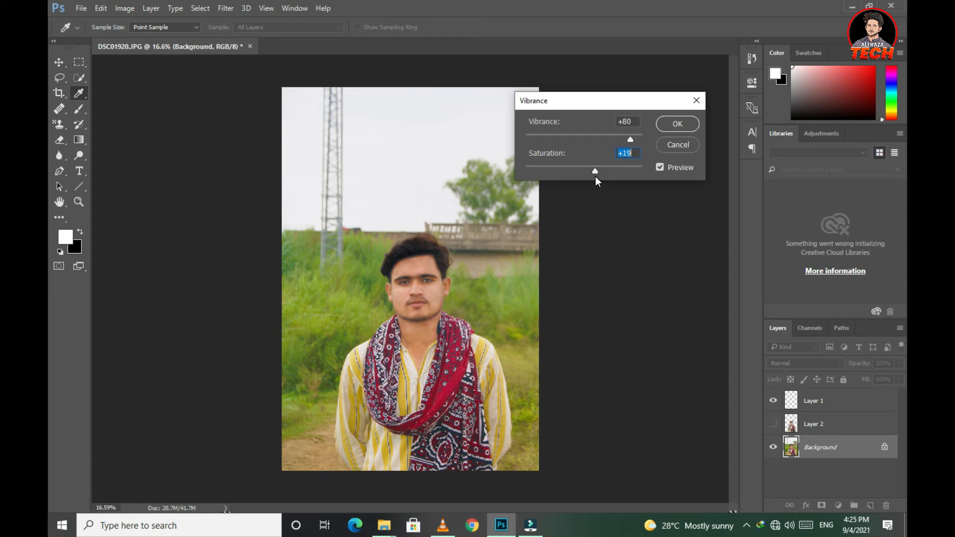
{"action": "mouse_move", "coordinate": [630, 140]}
{"action": "left_mouse_down"}
{"action": "mouse_move", "coordinate": [599, 145]}
{"action": "mouse_move", "coordinate": [620, 145]}
{"action": "left_mouse_up"}
{"action": "key", "text": "Tab"}
{"action": "type", "text": "2"}
{"action": "key", "text": "Return"}
Show Layer 2 again and apply a Vibrance adjustment to it with vibrance 40 and saturation 10
{"action": "left_click", "coordinate": [773, 424]}
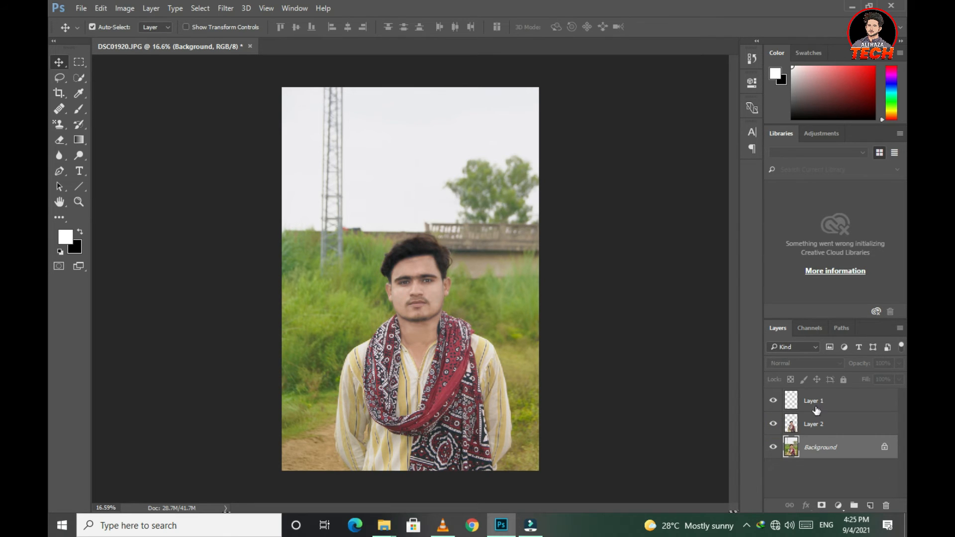
{"action": "left_click", "coordinate": [816, 423]}
{"action": "left_click", "coordinate": [125, 11]}
{"action": "mouse_move", "coordinate": [149, 36]}
{"action": "left_click", "coordinate": [294, 88]}
{"action": "type", "text": "1000"}
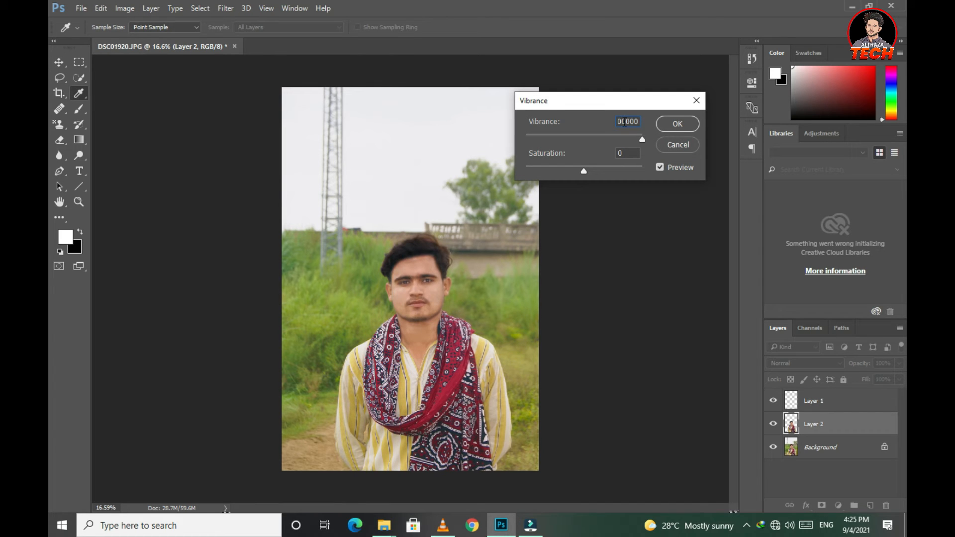
{"action": "key", "text": "BackSpace"}
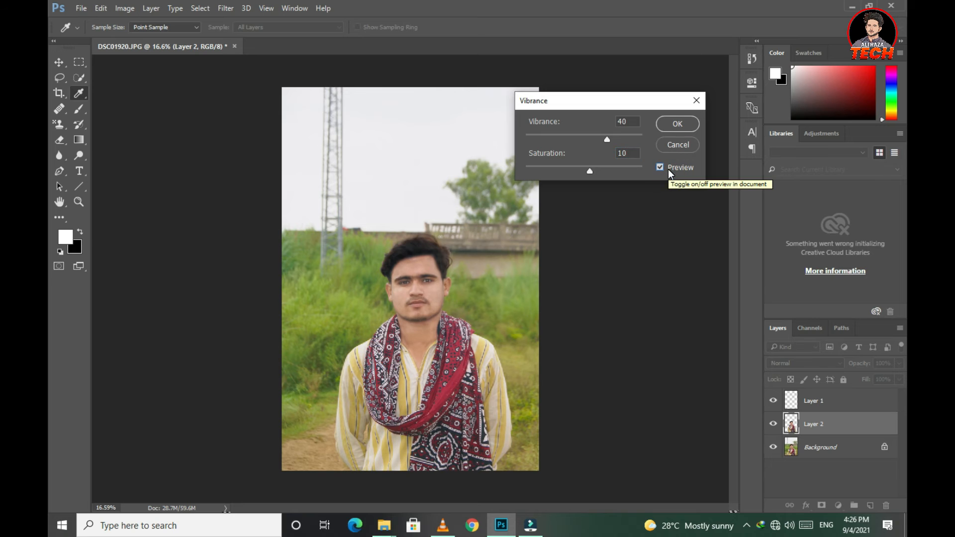
{"action": "double_click", "coordinate": [625, 123]}
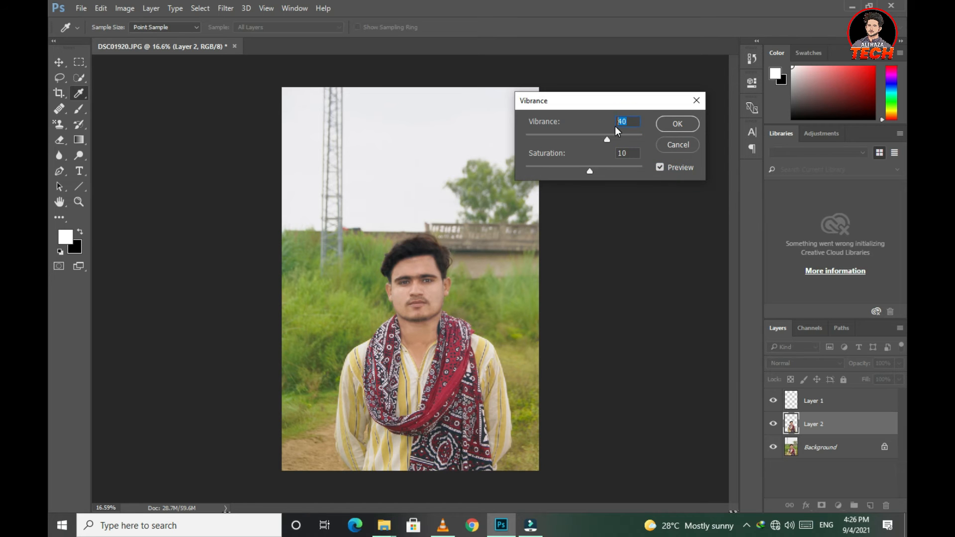
{"action": "left_click", "coordinate": [677, 124]}
Lighten the man's facial skin on Layer 2 with the Dodge tool, using the Midtones range at 10% exposure
{"action": "scroll", "coordinate": [439, 299], "scroll_direction": "up", "scroll_amount": 10}
{"action": "left_click_drag", "start_coordinate": [383, 256], "coordinate": [464, 339]}
{"action": "left_click", "coordinate": [78, 157]}
{"action": "mouse_move", "coordinate": [462, 397]}
{"action": "left_mouse_down"}
{"action": "mouse_move", "coordinate": [439, 324]}
{"action": "mouse_move", "coordinate": [559, 426]}
{"action": "left_mouse_up"}
{"action": "mouse_move", "coordinate": [449, 258]}
{"action": "left_mouse_down"}
{"action": "mouse_move", "coordinate": [360, 322]}
{"action": "mouse_move", "coordinate": [366, 344]}
{"action": "left_mouse_up"}
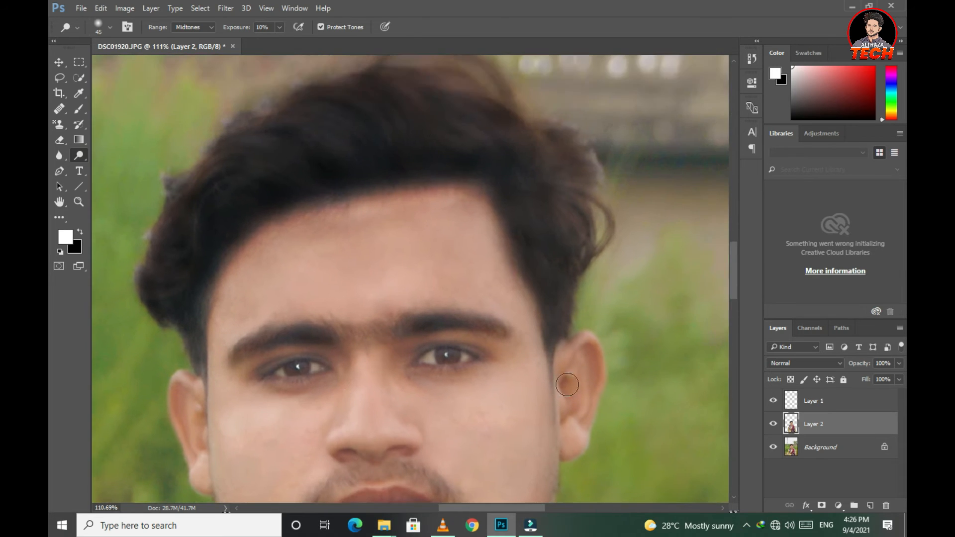
{"action": "left_click_drag", "start_coordinate": [567, 385], "coordinate": [561, 192]}
{"action": "right_click", "coordinate": [84, 160]}
{"action": "left_click", "coordinate": [110, 177]}
{"action": "scroll", "coordinate": [373, 330], "scroll_direction": "up", "scroll_amount": 5}
{"action": "key", "text": "bracketleft"}
{"action": "key", "text": "bracketleft"}
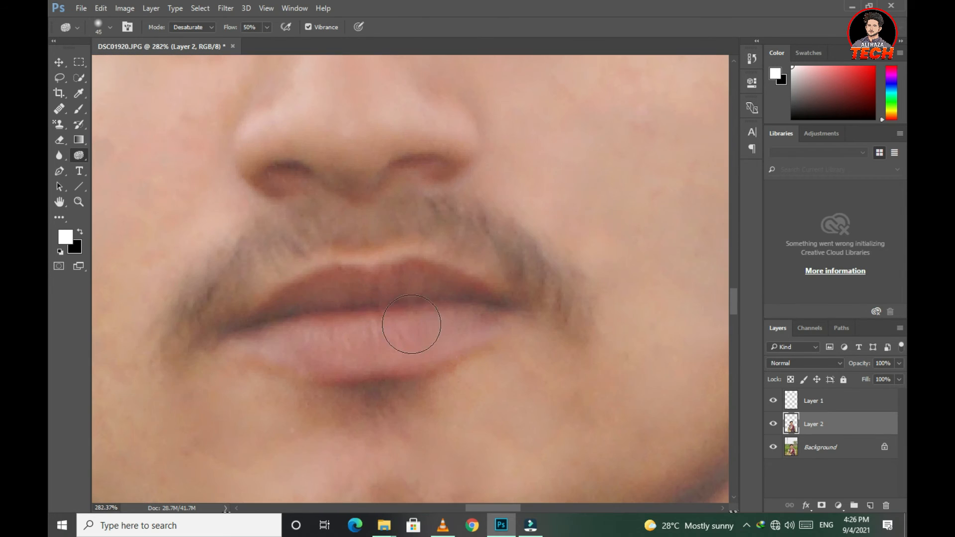
Sample the reddish lip colour and paint it over both lips with the Brush at 20% opacity and 40% flow
{"action": "key", "text": "b"}
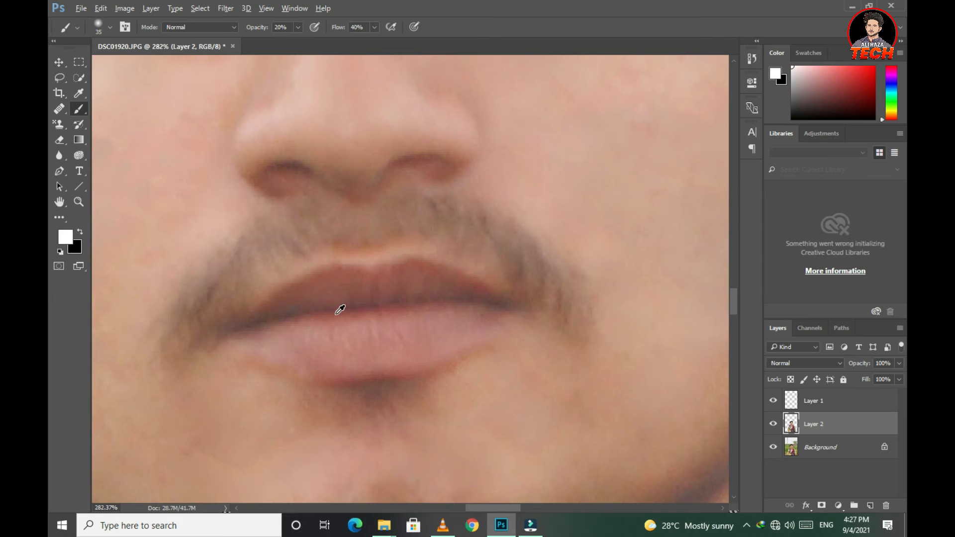
{"action": "left_click", "coordinate": [371, 310], "text": "alt"}
{"action": "left_click_drag", "start_coordinate": [331, 290], "coordinate": [383, 293]}
{"action": "left_click_drag", "start_coordinate": [441, 331], "coordinate": [335, 341]}
{"action": "left_click_drag", "start_coordinate": [383, 287], "coordinate": [374, 288]}
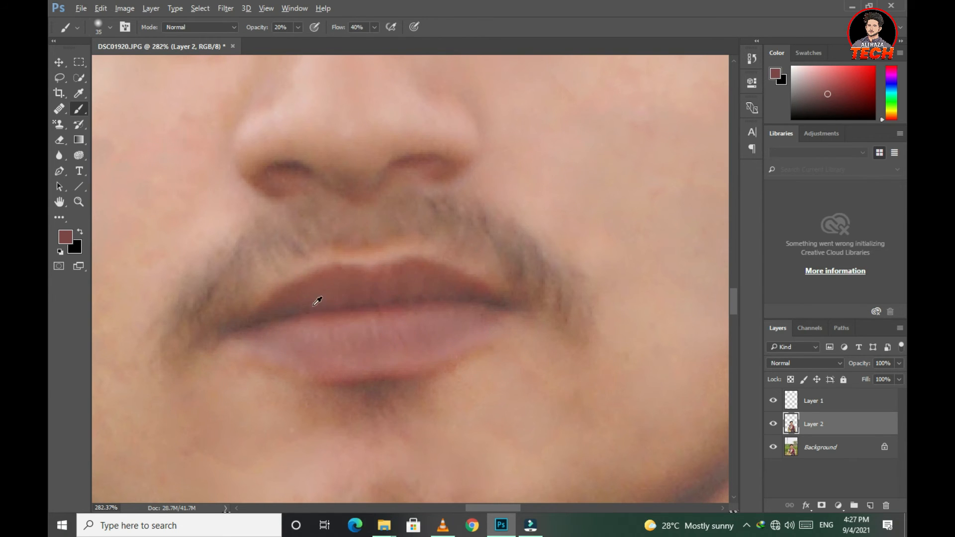
{"action": "scroll", "coordinate": [355, 334], "scroll_direction": "down", "scroll_amount": 7}
{"action": "scroll", "coordinate": [357, 336], "scroll_direction": "up", "scroll_amount": 12}
{"action": "key", "text": "bracketleft"}
{"action": "key", "text": "bracketleft"}
{"action": "key", "text": "bracketleft"}
{"action": "key", "text": "bracketleft"}
{"action": "scroll", "coordinate": [478, 348], "scroll_direction": "down", "scroll_amount": 17}
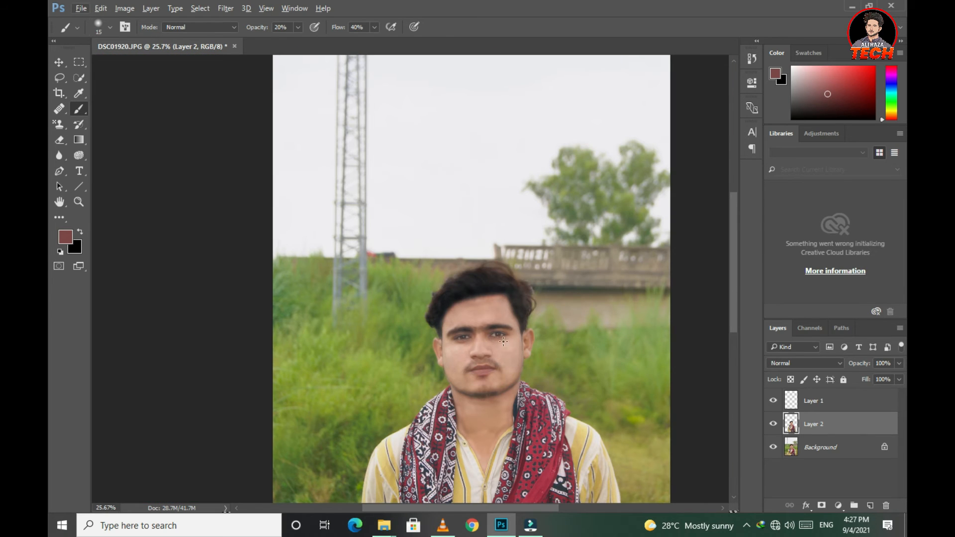
Brighten both eyes and the skin beneath them with a small Dodge brush, Midtones range at 10% exposure
{"action": "left_click", "coordinate": [61, 65]}
{"action": "right_click", "coordinate": [78, 156]}
{"action": "left_click", "coordinate": [119, 156]}
{"action": "right_click", "coordinate": [60, 156]}
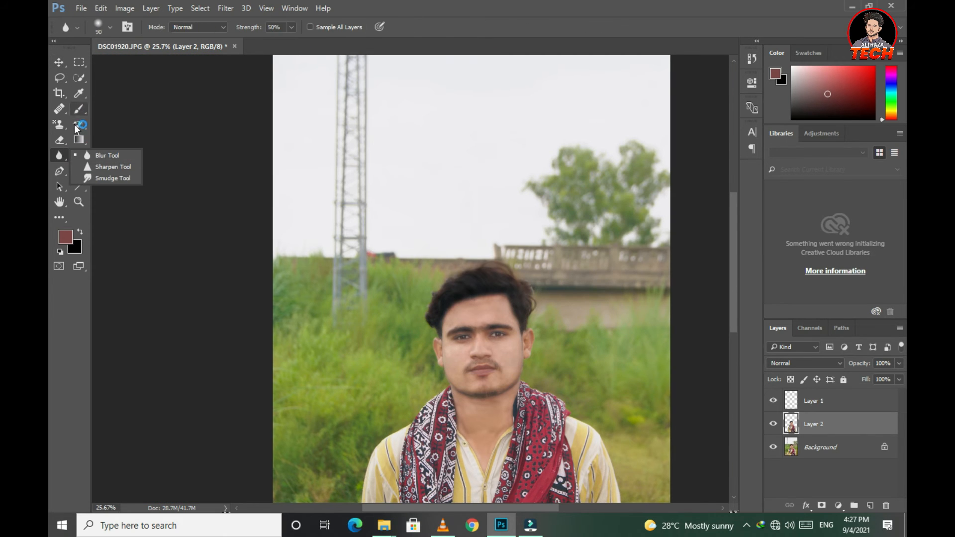
{"action": "left_click", "coordinate": [79, 156]}
{"action": "scroll", "coordinate": [462, 331], "scroll_direction": "up", "scroll_amount": 10}
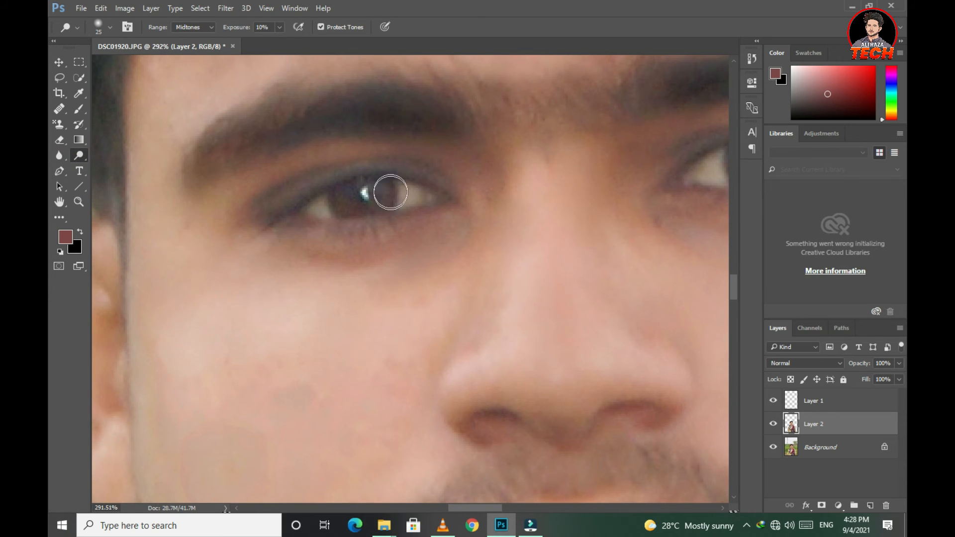
{"action": "mouse_move", "coordinate": [637, 165]}
{"action": "left_mouse_down"}
{"action": "mouse_move", "coordinate": [617, 183]}
{"action": "mouse_move", "coordinate": [358, 219]}
{"action": "left_mouse_up"}
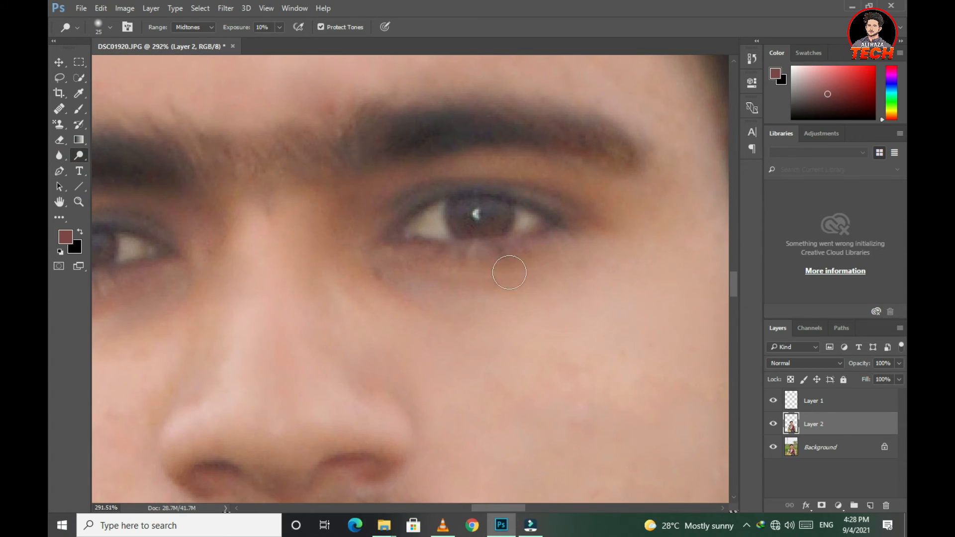
{"action": "left_click_drag", "start_coordinate": [407, 298], "coordinate": [606, 342]}
{"action": "left_click_drag", "start_coordinate": [241, 323], "coordinate": [337, 345]}
{"action": "left_click_drag", "start_coordinate": [528, 299], "coordinate": [300, 279]}
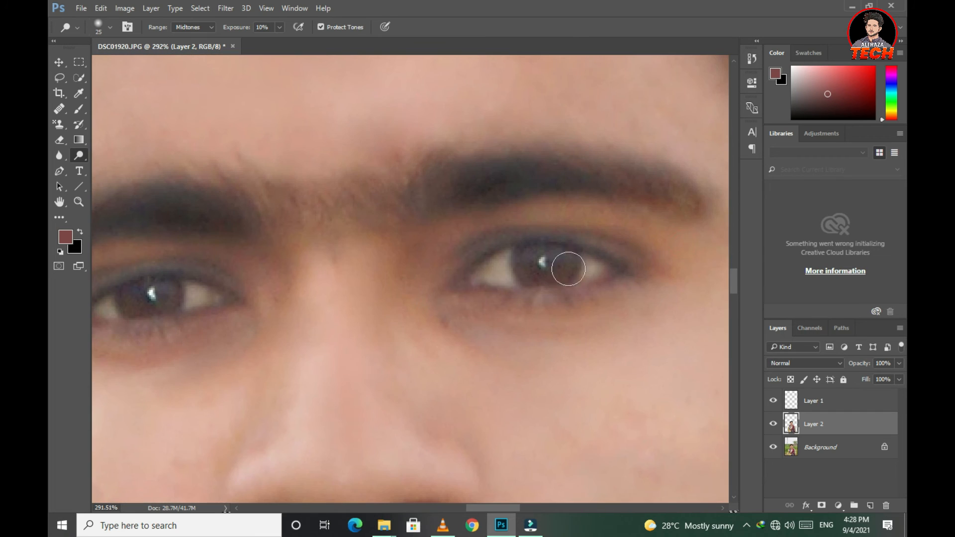
{"action": "key", "text": "ctrl+0"}
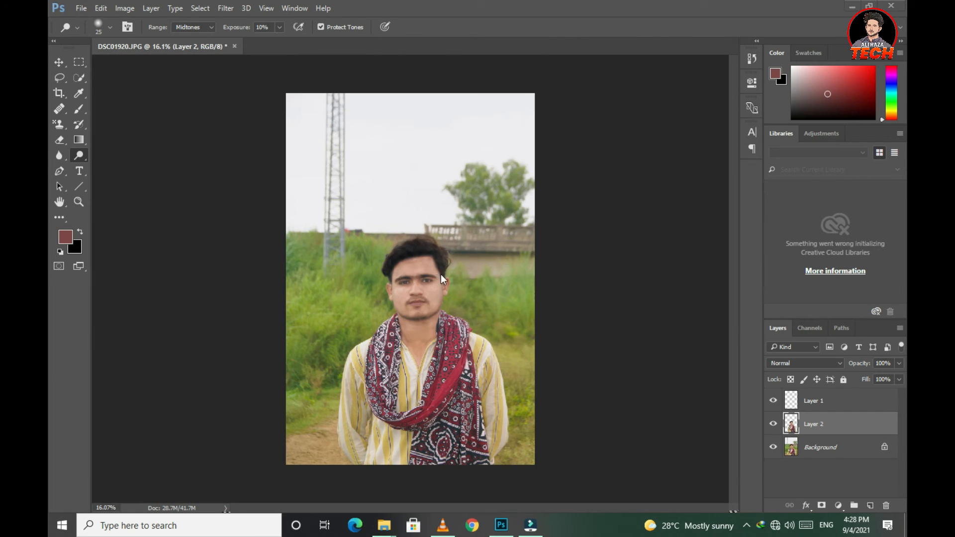
Darken the irises around the catchlights by painting black with a size 15 Brush at 20% opacity
{"action": "scroll", "coordinate": [441, 274], "scroll_direction": "up", "scroll_amount": 10}
{"action": "key", "text": "b"}
{"action": "key", "text": "x"}
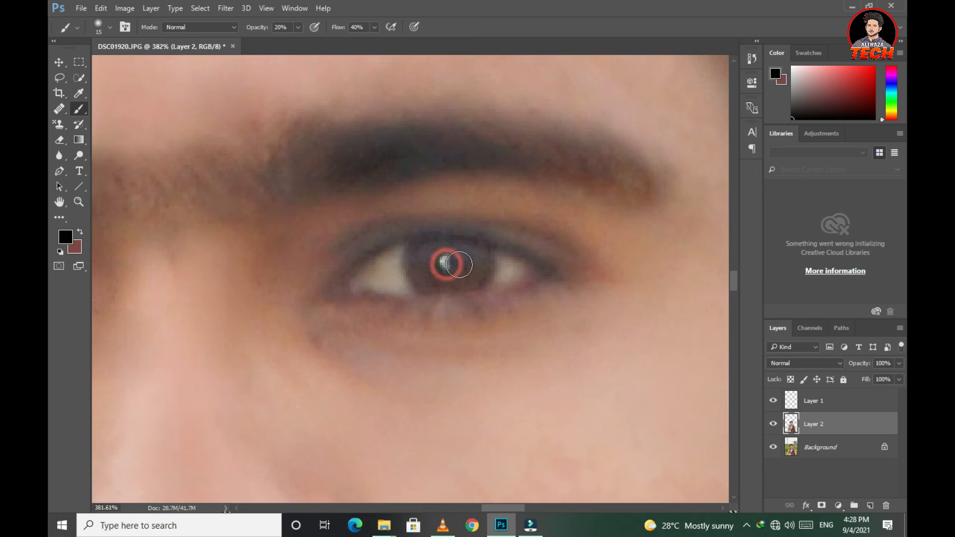
{"action": "left_click_drag", "start_coordinate": [422, 254], "coordinate": [448, 282]}
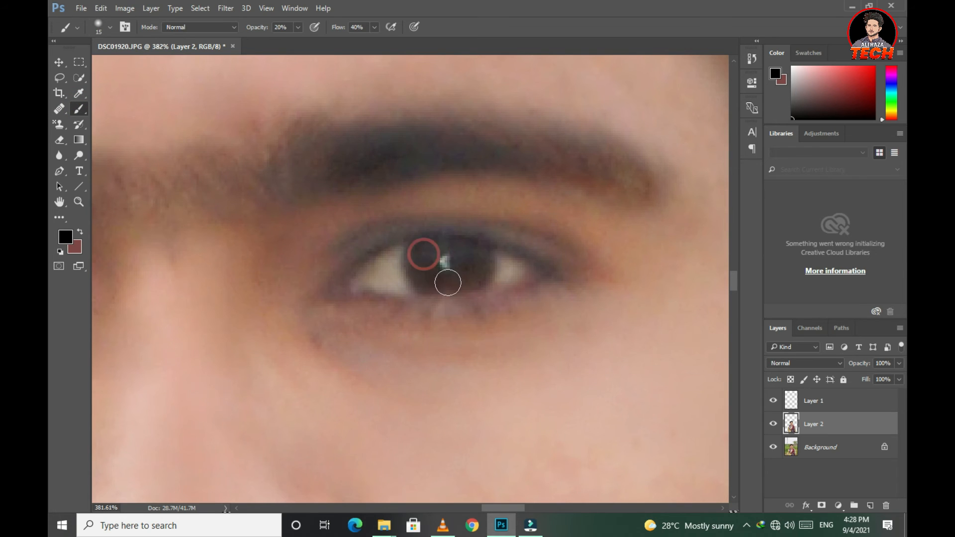
{"action": "left_click_drag", "start_coordinate": [259, 293], "coordinate": [698, 305]}
{"action": "left_click_drag", "start_coordinate": [405, 313], "coordinate": [405, 329]}
{"action": "scroll", "coordinate": [377, 311], "scroll_direction": "down", "scroll_amount": 10}
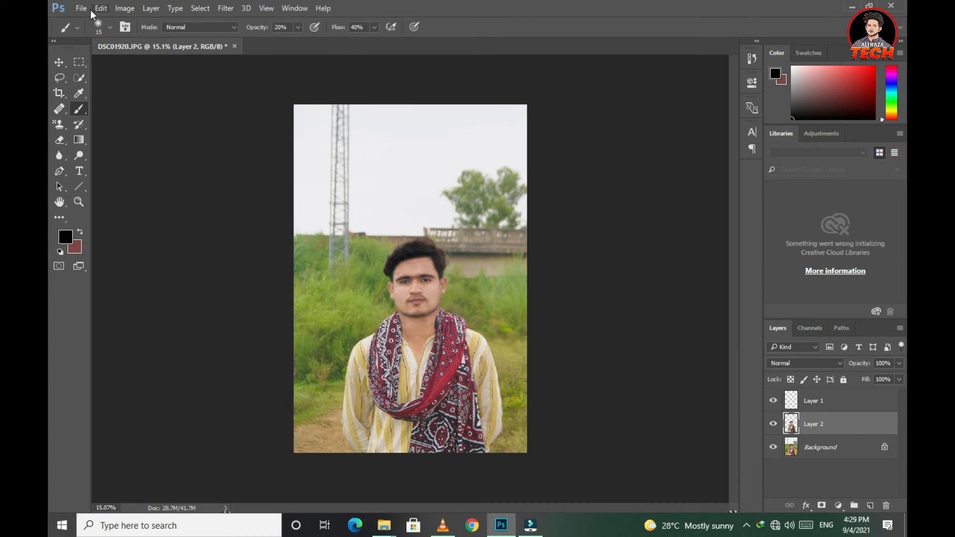
Start a Photo Filter adjustment on Layer 2 and choose yellow as its custom colour
{"action": "left_click", "coordinate": [125, 8]}
{"action": "mouse_move", "coordinate": [153, 117]}
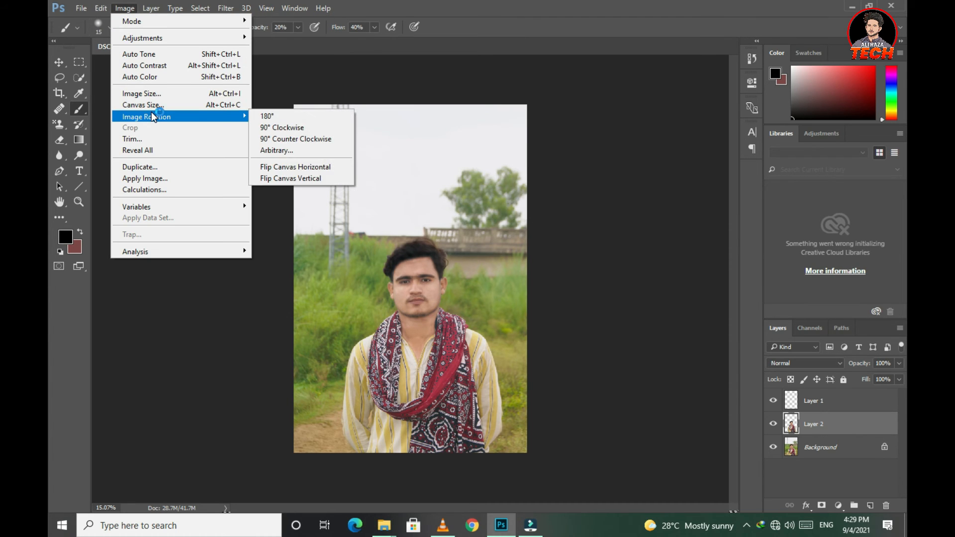
{"action": "mouse_move", "coordinate": [221, 40]}
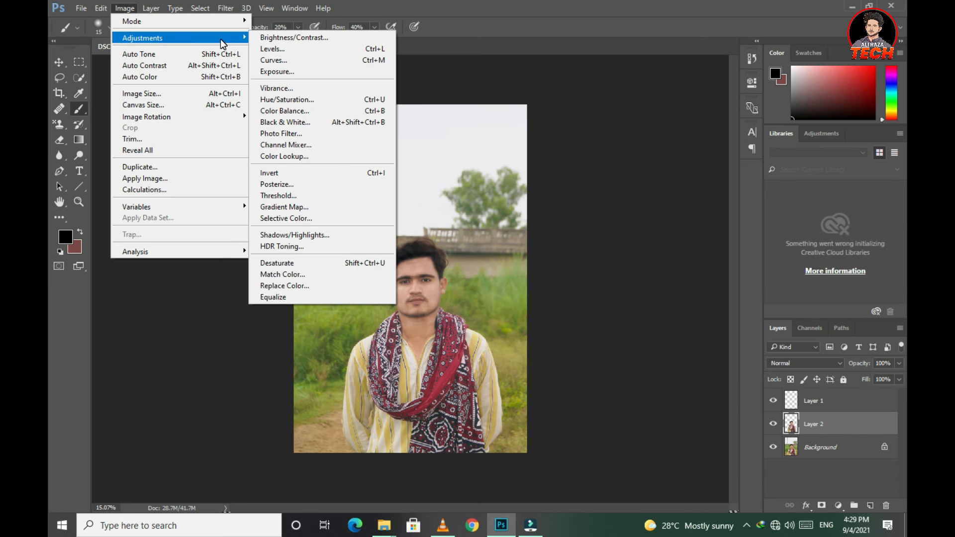
{"action": "left_click", "coordinate": [286, 134]}
{"action": "left_click", "coordinate": [612, 160]}
{"action": "left_click", "coordinate": [575, 329]}
{"action": "left_click_drag", "start_coordinate": [577, 330], "coordinate": [585, 301]}
{"action": "left_click_drag", "start_coordinate": [594, 397], "coordinate": [594, 396]}
{"action": "left_click", "coordinate": [575, 286]}
{"action": "left_click", "coordinate": [687, 262]}
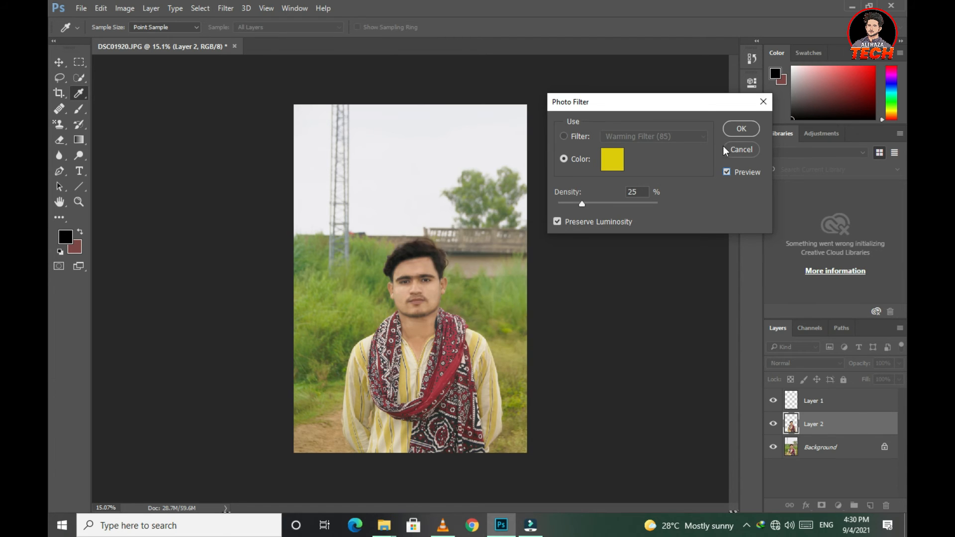
{"action": "left_click", "coordinate": [691, 261]}
Compare the Photo Filter preview, set the density to 5% and apply the filter
{"action": "left_click_drag", "start_coordinate": [581, 204], "coordinate": [562, 205]}
{"action": "left_click", "coordinate": [728, 173]}
{"action": "left_click", "coordinate": [728, 172]}
{"action": "left_click_drag", "start_coordinate": [625, 194], "coordinate": [706, 212]}
{"action": "type", "text": "5"}
{"action": "left_click", "coordinate": [740, 129]}
{"action": "key", "text": "b"}
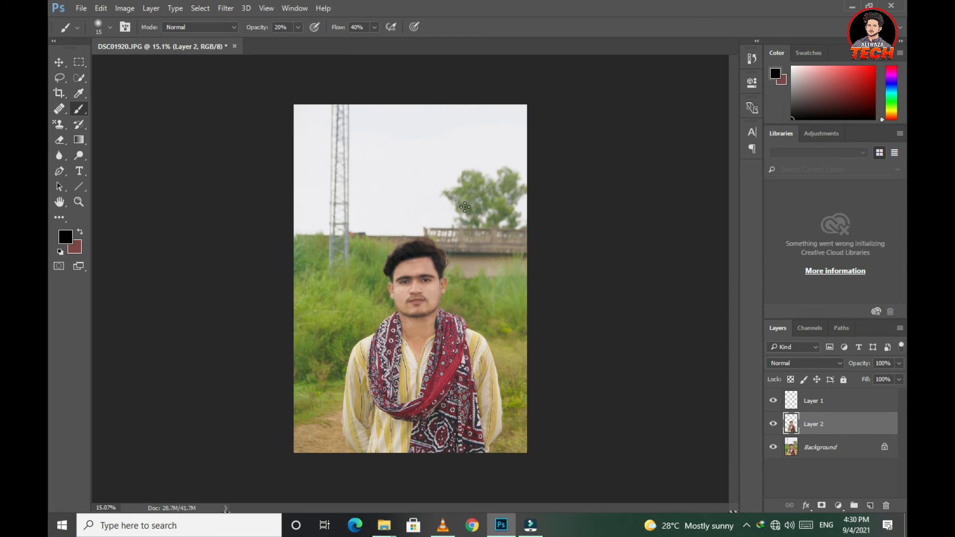
Toggle the visibility of Layer 2 to compare the retouched man with the Background layer
{"action": "left_click", "coordinate": [770, 448]}
{"action": "left_click", "coordinate": [773, 424]}
{"action": "left_click", "coordinate": [774, 424]}
{"action": "left_click", "coordinate": [773, 424]}
{"action": "left_click", "coordinate": [773, 424]}
Blur the tower, sky and tree areas with a size 700 Blur tool at 100% strength
{"action": "left_click", "coordinate": [59, 155]}
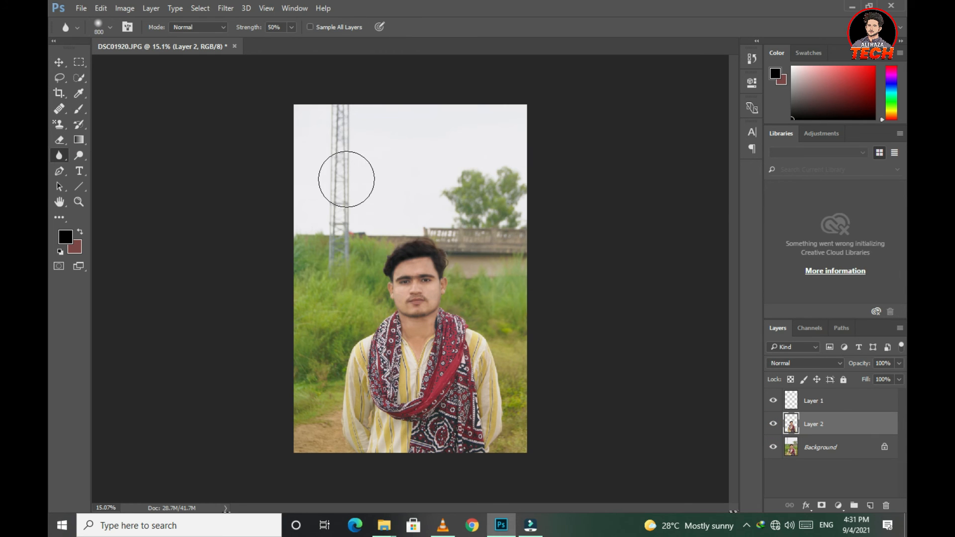
{"action": "key", "text": "["}
{"action": "scroll", "coordinate": [347, 179], "scroll_direction": "up", "scroll_amount": 6}
{"action": "left_click", "coordinate": [266, 30]}
{"action": "key", "text": "Return"}
{"action": "left_click_drag", "start_coordinate": [396, 297], "coordinate": [254, 274]}
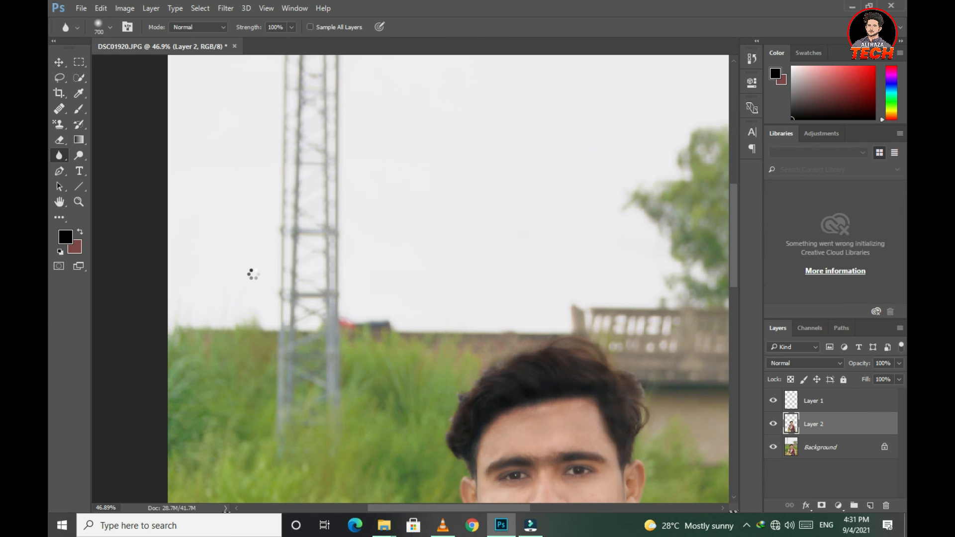
{"action": "scroll", "coordinate": [447, 229], "scroll_direction": "up", "scroll_amount": 3}
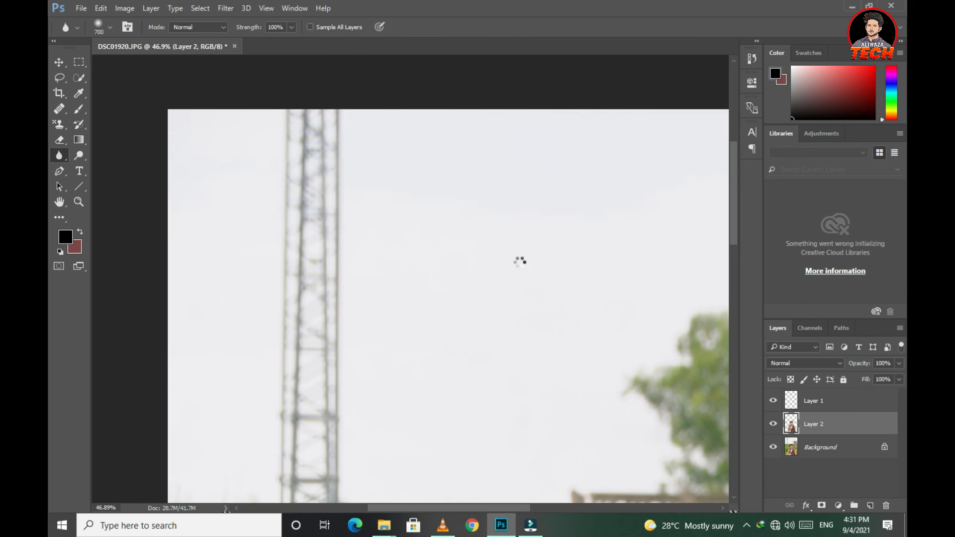
{"action": "left_click_drag", "start_coordinate": [719, 301], "coordinate": [416, 216]}
{"action": "left_click_drag", "start_coordinate": [406, 250], "coordinate": [498, 239]}
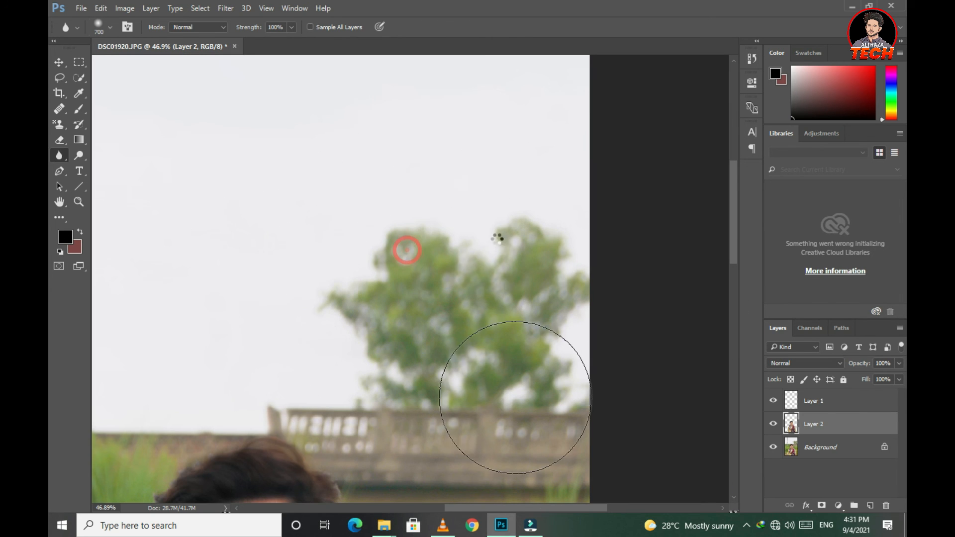
Reduce the Blur brush to size 300 and blur the greenery on the right side of the man
{"action": "scroll", "coordinate": [398, 328], "scroll_direction": "down", "scroll_amount": 5}
{"action": "key", "text": "bracketleft"}
{"action": "key", "text": "bracketleft"}
{"action": "key", "text": "bracketleft"}
{"action": "key", "text": "bracketleft"}
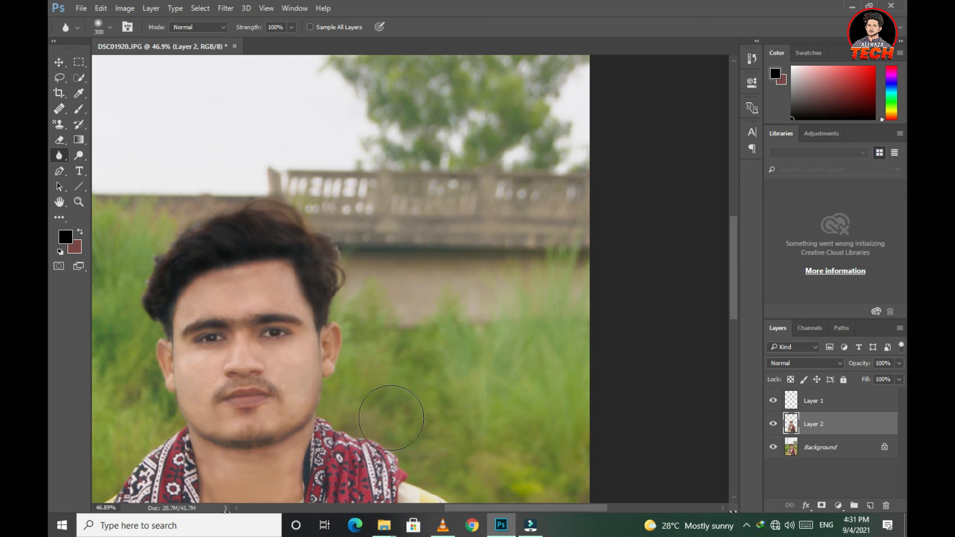
{"action": "scroll", "coordinate": [490, 271], "scroll_direction": "down", "scroll_amount": 5}
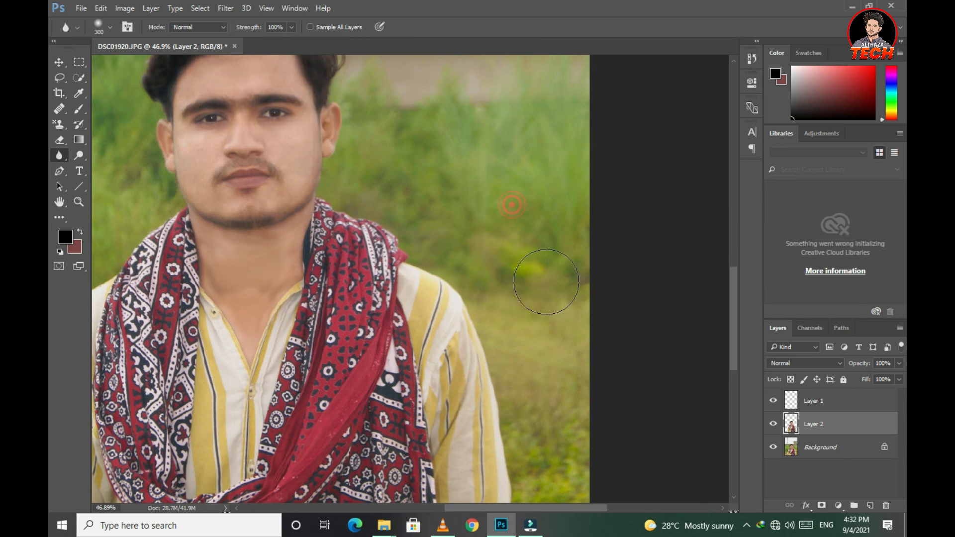
{"action": "scroll", "coordinate": [547, 398], "scroll_direction": "down", "scroll_amount": 5}
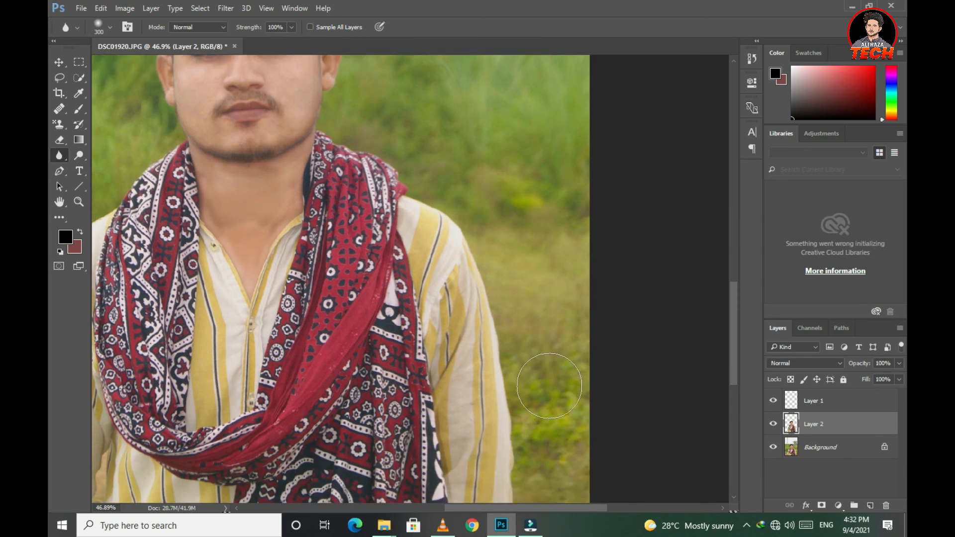
{"action": "scroll", "coordinate": [556, 294], "scroll_direction": "up", "scroll_amount": 5}
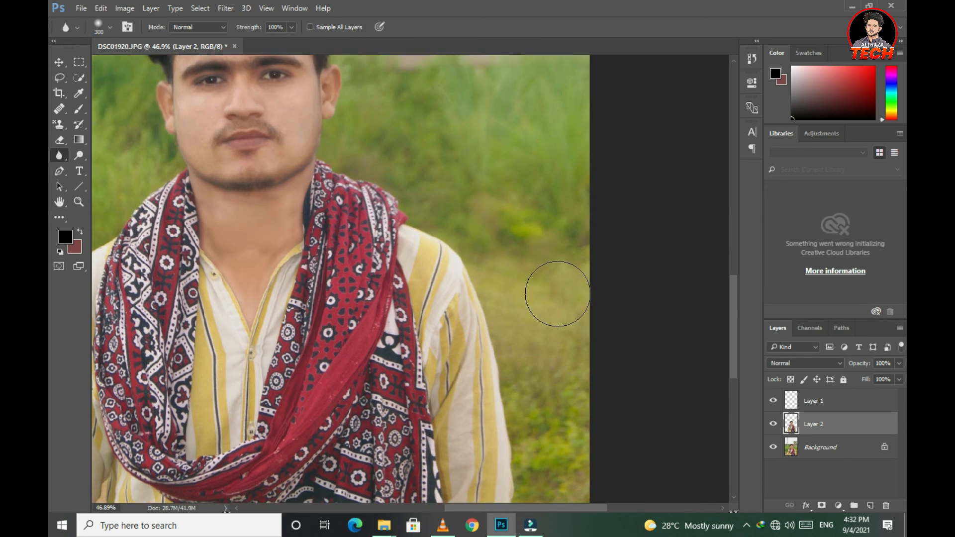
Blur the grass and dirt path on the left side of the man with the size 300 Blur brush
{"action": "scroll", "coordinate": [556, 294], "scroll_direction": "left", "scroll_amount": 9}
{"action": "scroll", "coordinate": [439, 188], "scroll_direction": "down", "scroll_amount": 6}
{"action": "scroll", "coordinate": [375, 320], "scroll_direction": "up", "scroll_amount": 11}
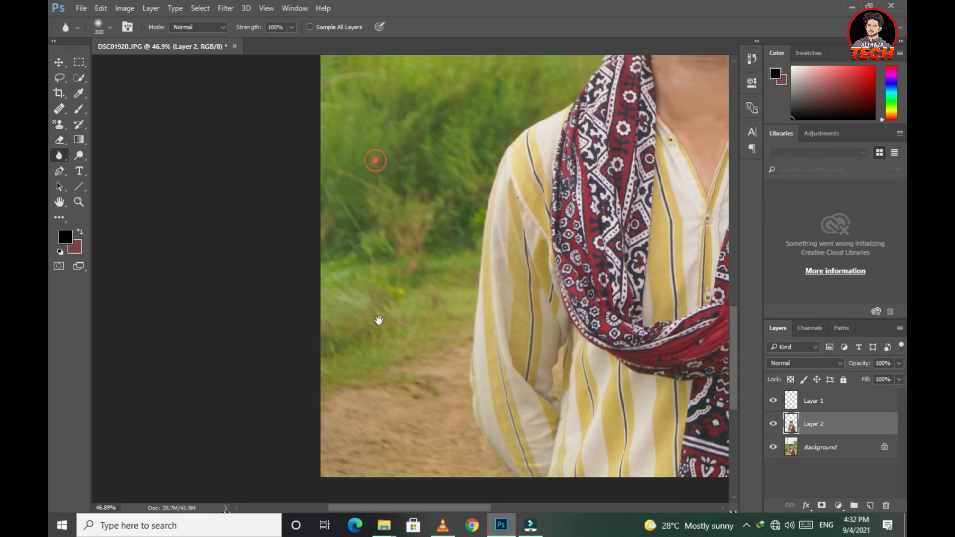
{"action": "scroll", "coordinate": [366, 463], "scroll_direction": "right", "scroll_amount": 2}
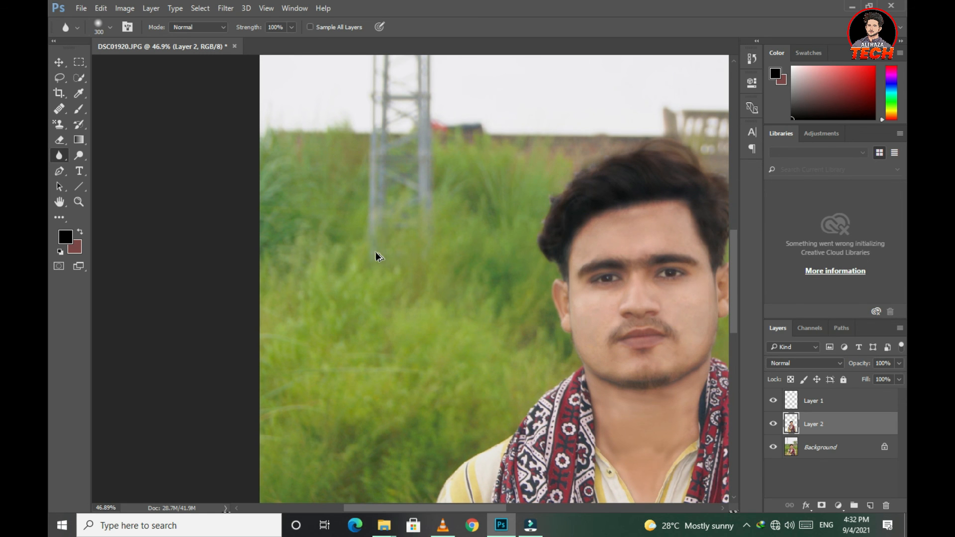
{"action": "scroll", "coordinate": [426, 383], "scroll_direction": "up", "scroll_amount": 10}
{"action": "scroll", "coordinate": [553, 401], "scroll_direction": "down", "scroll_amount": 5, "text": "alt"}
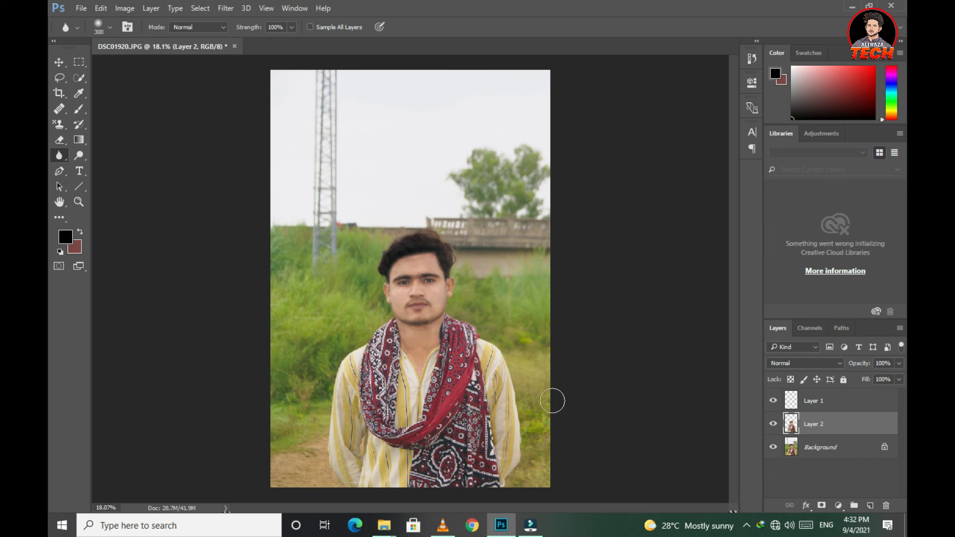
Hide Layer 2 and blur the scenery around the man on the Background layer at 100% strength
{"action": "left_click", "coordinate": [774, 424]}
{"action": "left_click", "coordinate": [821, 448]}
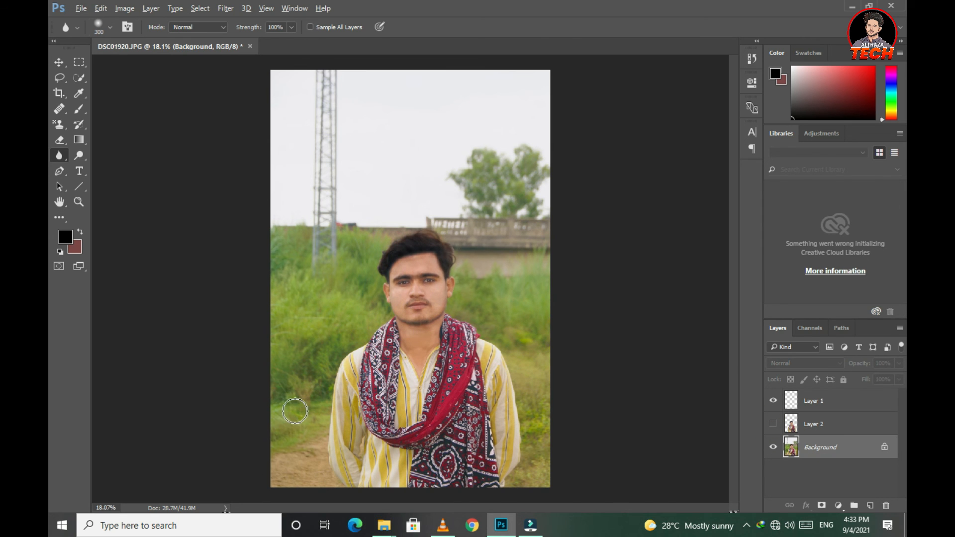
{"action": "scroll", "coordinate": [295, 411], "scroll_direction": "up", "scroll_amount": 4, "text": "alt"}
{"action": "scroll", "coordinate": [352, 223], "scroll_direction": "up", "scroll_amount": 3}
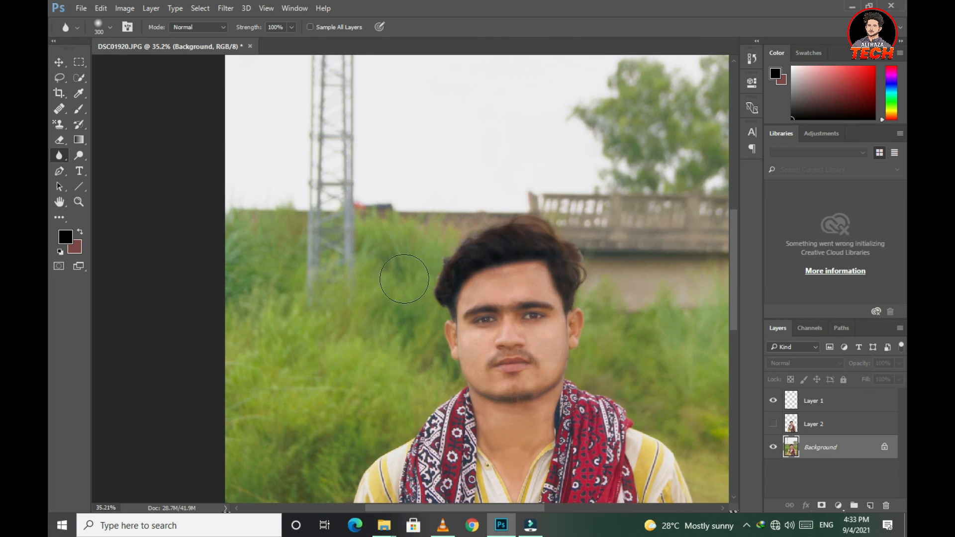
{"action": "scroll", "coordinate": [362, 220], "scroll_direction": "right", "scroll_amount": 3}
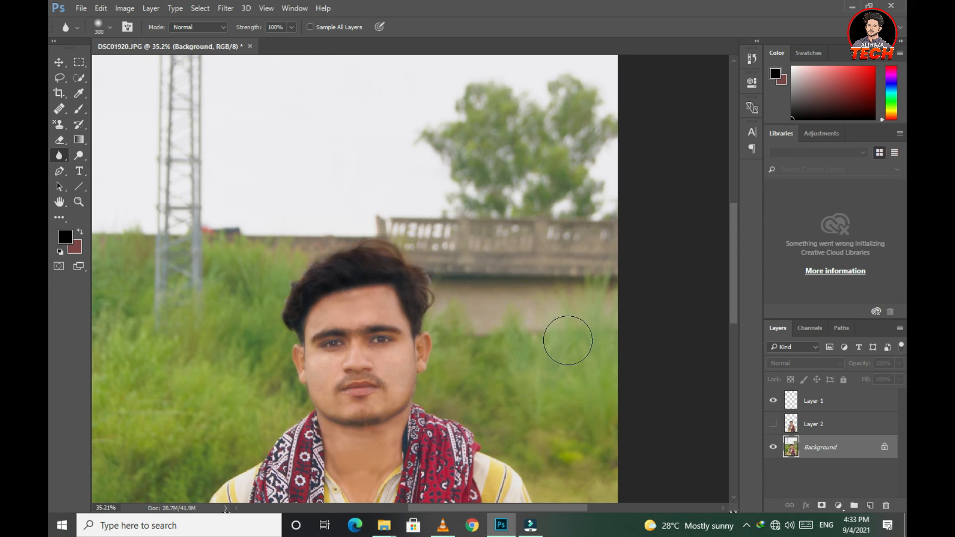
{"action": "scroll", "coordinate": [498, 341], "scroll_direction": "down", "scroll_amount": 5}
{"action": "scroll", "coordinate": [472, 342], "scroll_direction": "right", "scroll_amount": 2}
{"action": "left_click_drag", "start_coordinate": [365, 70], "coordinate": [491, 447]}
{"action": "left_click_drag", "start_coordinate": [204, 413], "coordinate": [311, 280]}
{"action": "left_click_drag", "start_coordinate": [390, 414], "coordinate": [488, 296]}
{"action": "scroll", "coordinate": [341, 335], "scroll_direction": "down", "scroll_amount": 8}
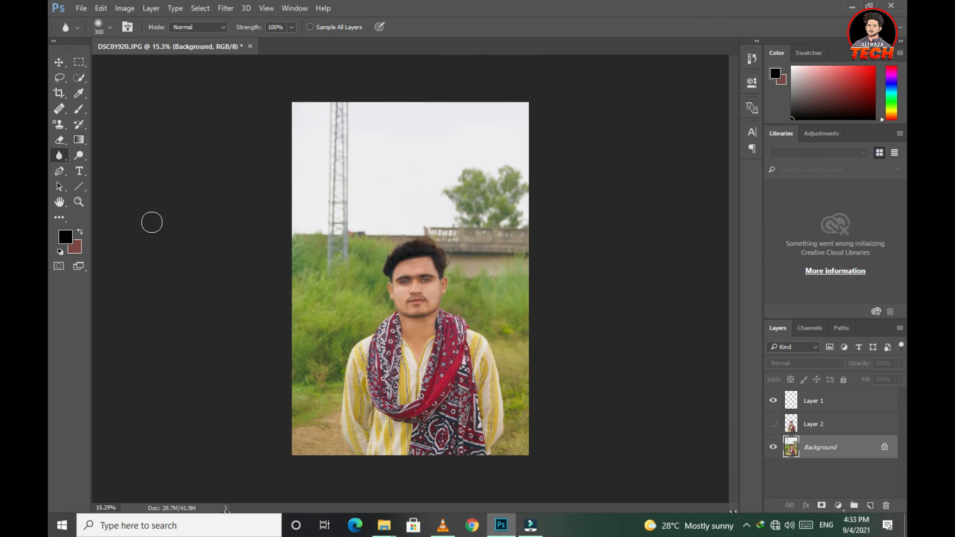
Show Layer 2 again and toggle its visibility to compare the portrait with and without it
{"action": "left_click", "coordinate": [60, 62]}
{"action": "left_click", "coordinate": [772, 422]}
{"action": "left_click", "coordinate": [612, 280]}
{"action": "left_click", "coordinate": [778, 425]}
{"action": "left_click", "coordinate": [777, 426]}
{"action": "left_click", "coordinate": [777, 426]}
{"action": "left_click", "coordinate": [777, 426]}
Apply a Vibrance adjustment with vibrance 10 to Layer 2, and deselect the layer
{"action": "right_click", "coordinate": [813, 425]}
{"action": "left_click", "coordinate": [525, 84]}
{"action": "left_click", "coordinate": [125, 8]}
{"action": "left_click", "coordinate": [294, 85]}
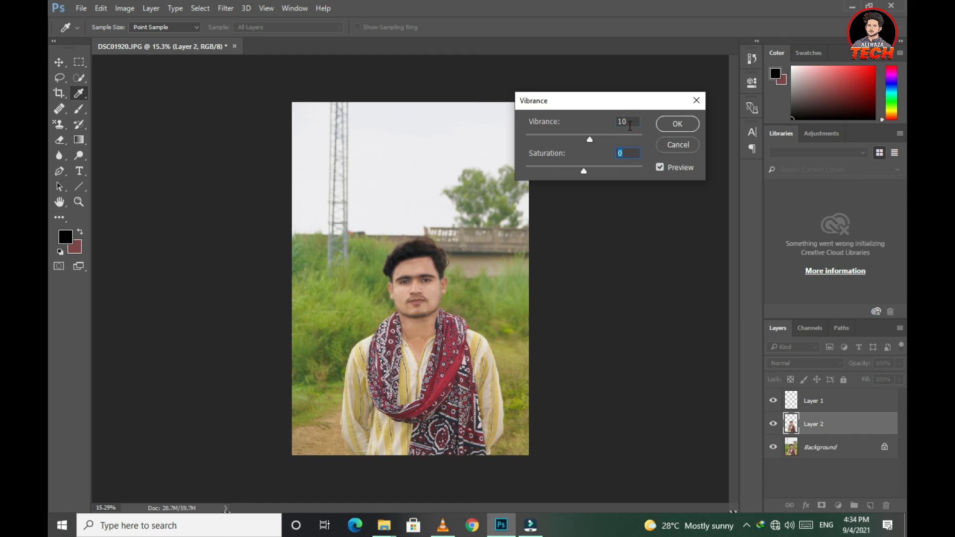
{"action": "key", "text": "Return"}
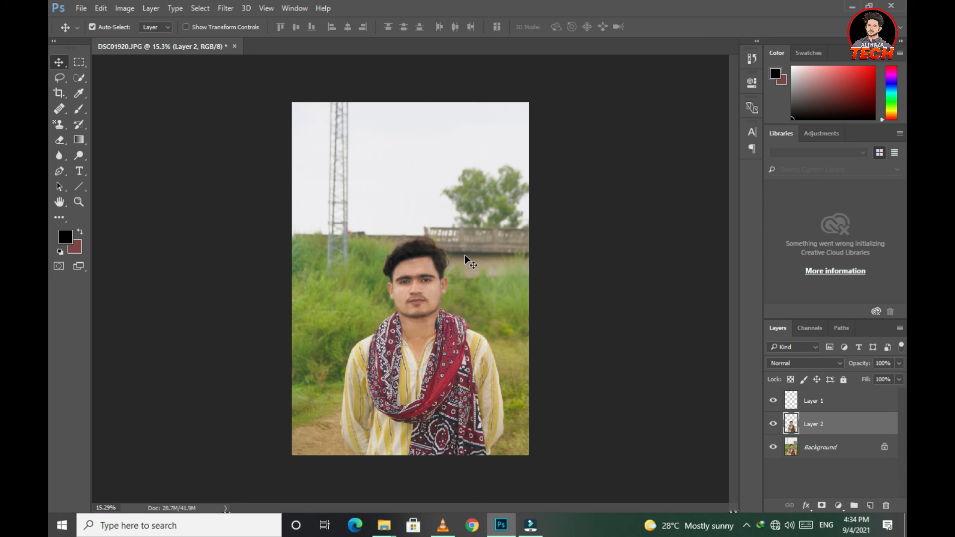
{"action": "left_click", "coordinate": [724, 370]}
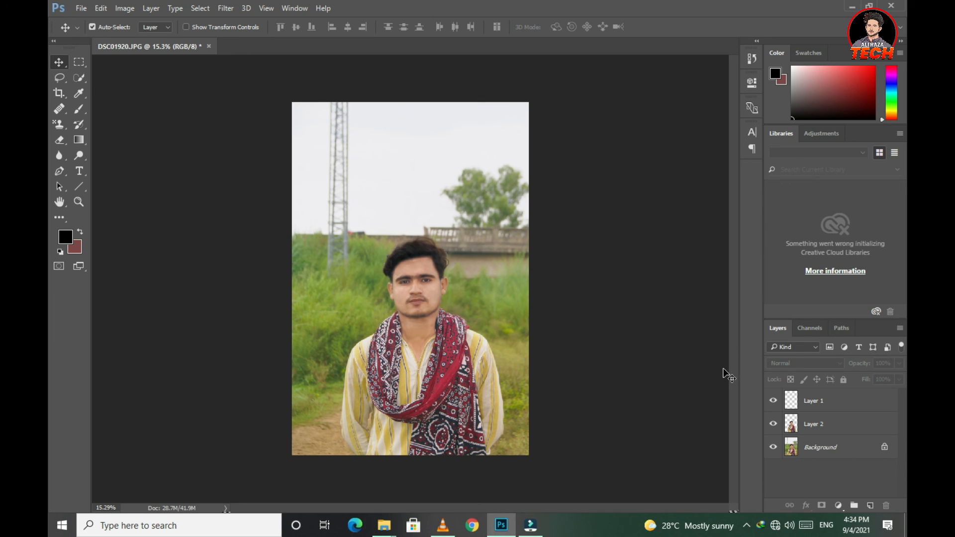
Start a Save for Web export, inspect the preview and choose JPEG at Maximum quality
{"action": "key", "text": "ctrl+alt+shift+s"}
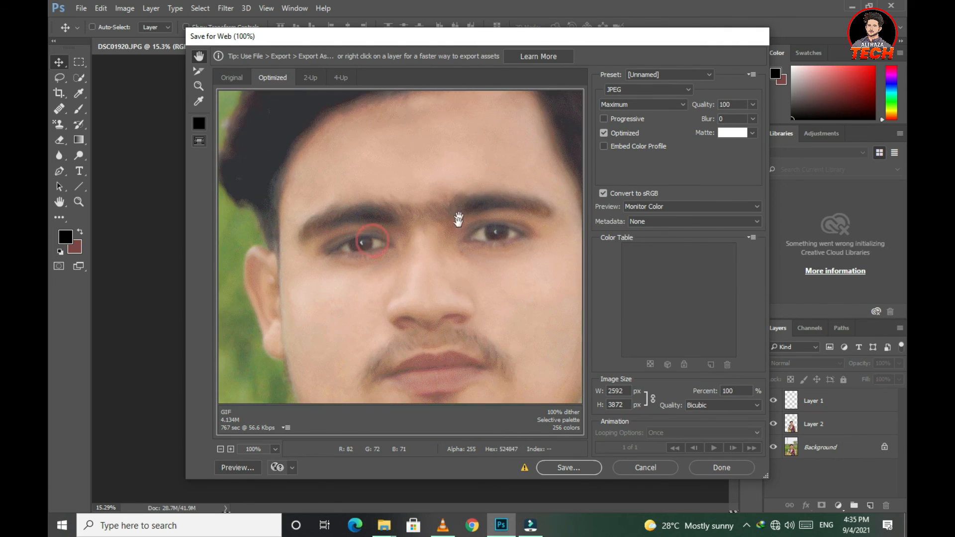
{"action": "left_click_drag", "start_coordinate": [467, 271], "coordinate": [499, 21]}
{"action": "left_click", "coordinate": [655, 105]}
{"action": "left_click", "coordinate": [660, 153]}
{"action": "left_click", "coordinate": [666, 90]}
{"action": "left_click", "coordinate": [678, 111]}
Create a folder named "done pic" beside the source photos and save the optimized image in it as DSC01920.jpg
{"action": "left_click", "coordinate": [568, 467]}
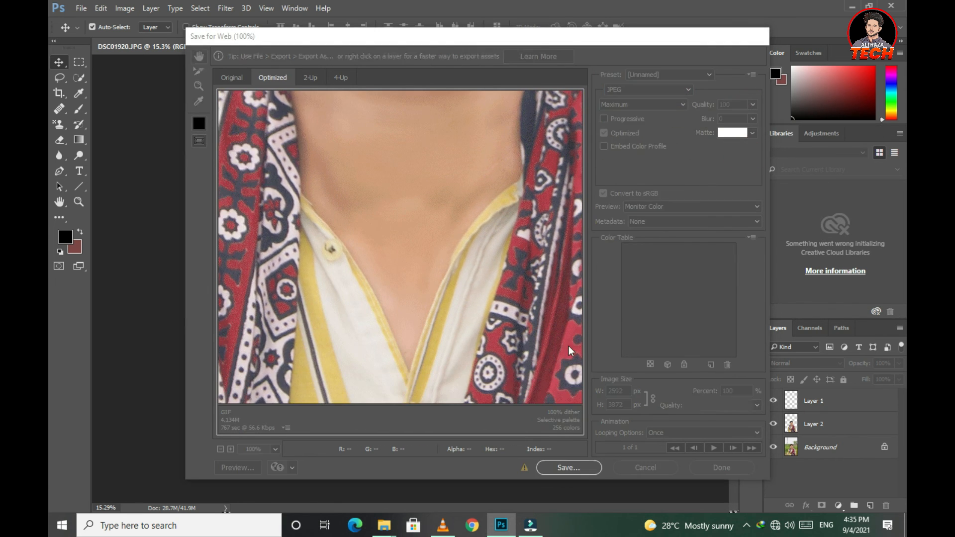
{"action": "left_click", "coordinate": [432, 74]}
{"action": "double_click", "coordinate": [274, 105]}
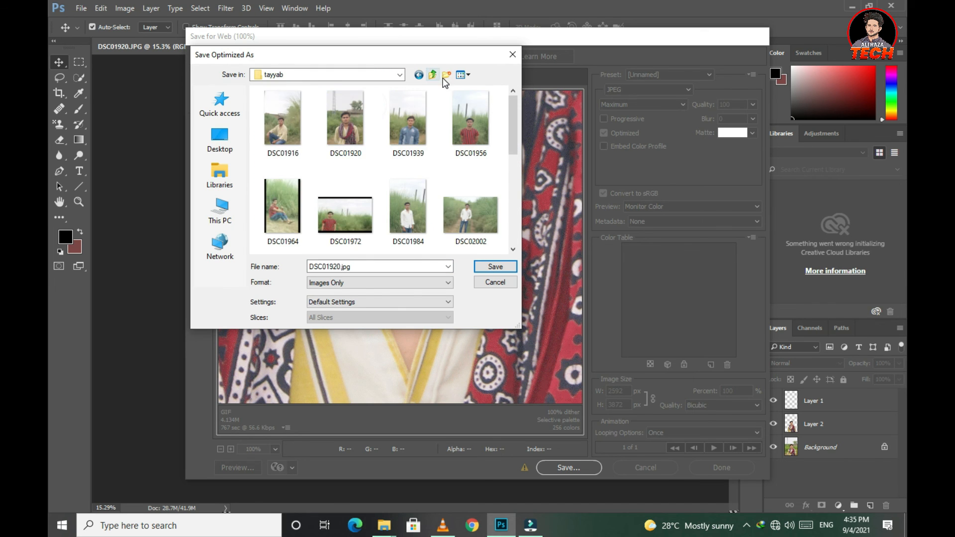
{"action": "left_click", "coordinate": [446, 74]}
{"action": "type", "text": "done pic"}
{"action": "left_click", "coordinate": [283, 92]}
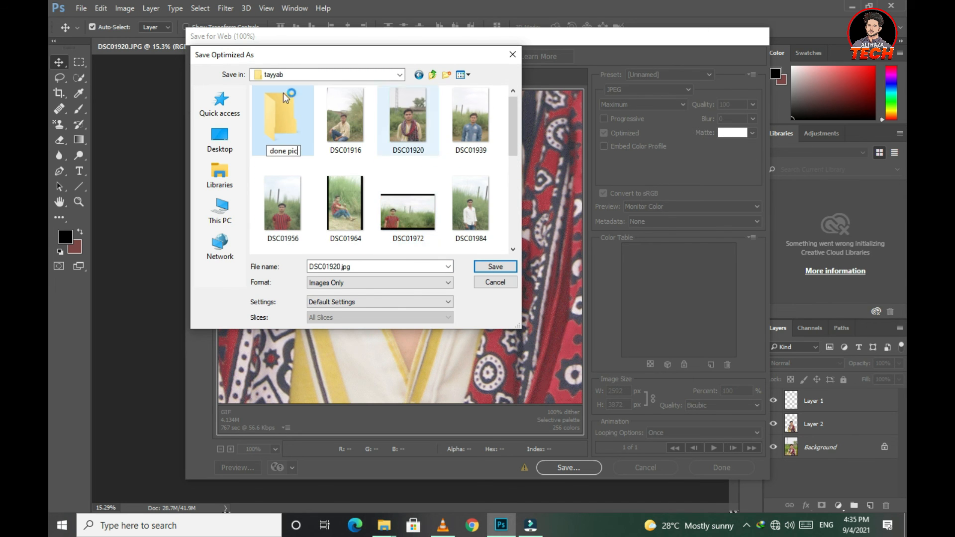
{"action": "left_click", "coordinate": [491, 268]}
{"action": "left_click", "coordinate": [490, 272]}
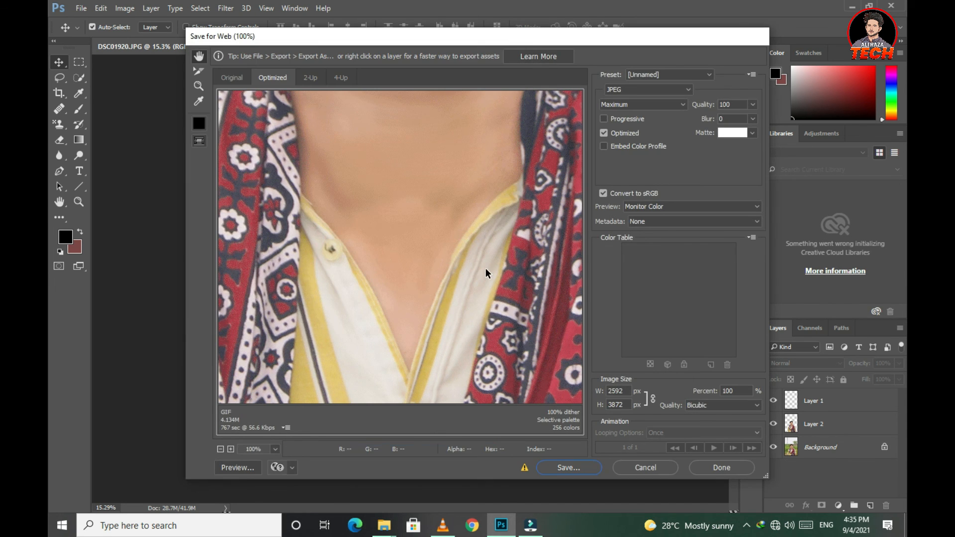